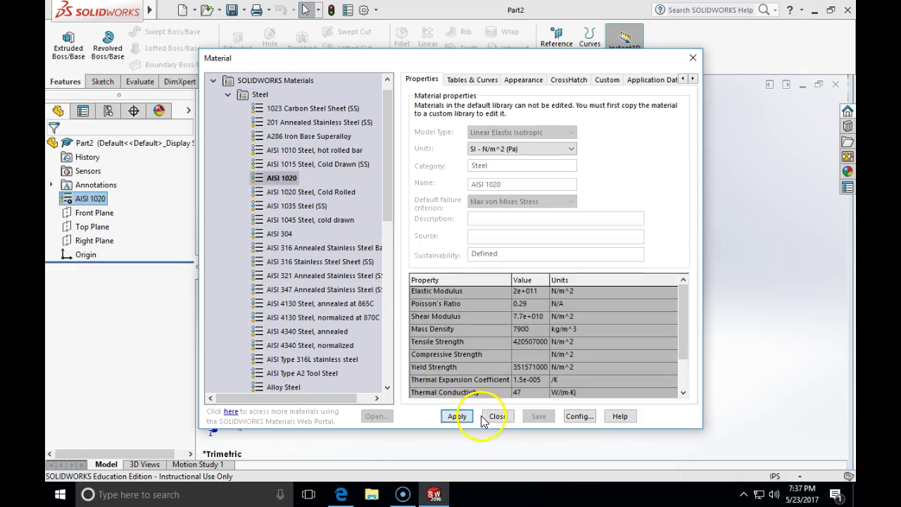
Start a Front Plane sketch and draw a circle centred on the origin
click(104, 81)
click(63, 42)
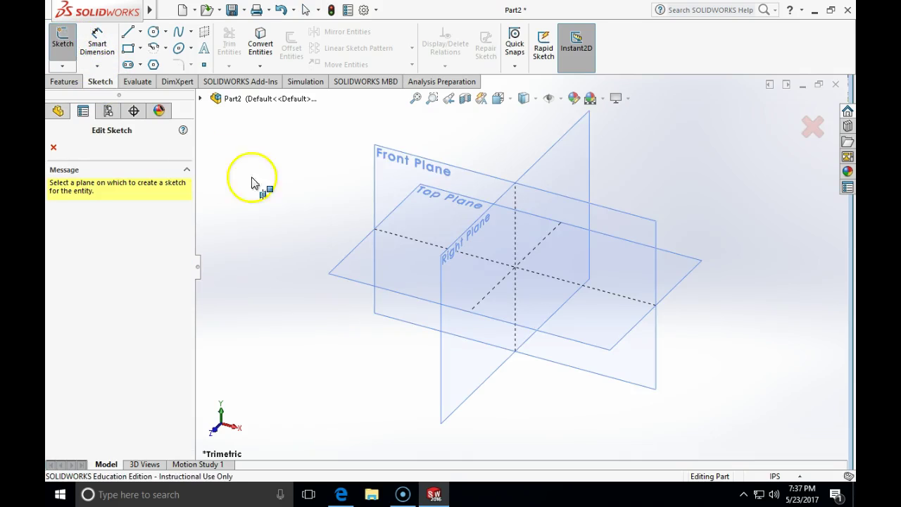
click(436, 175)
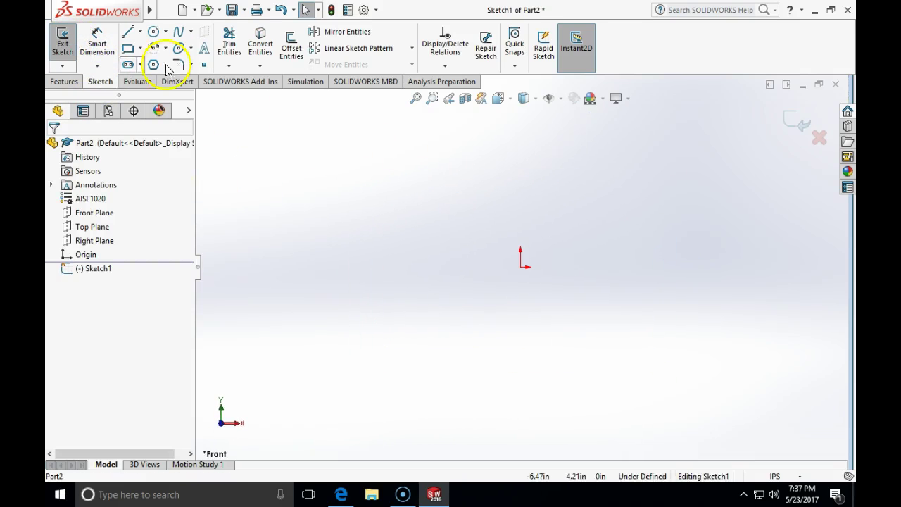
click(152, 32)
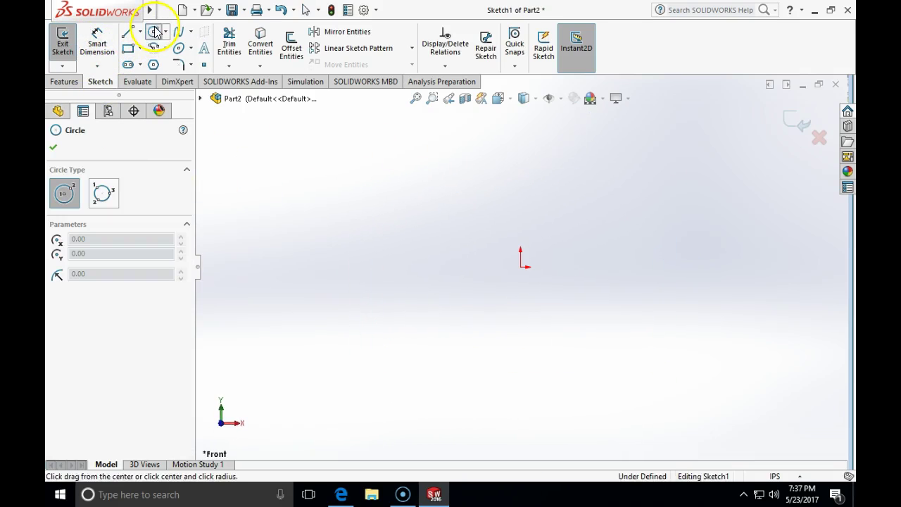
click(522, 268)
click(652, 228)
key(Escape)
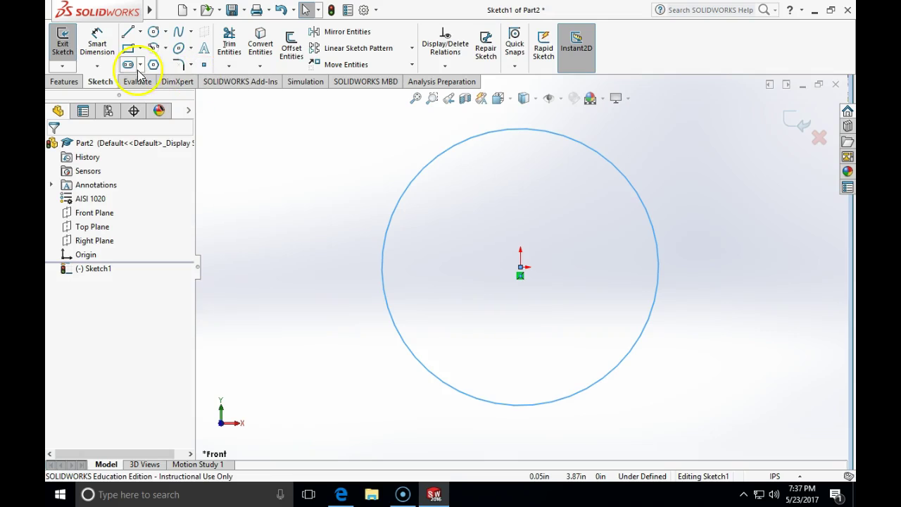
Dimension the origin circle's diameter to 3.00 in, entered as 1.5*2
click(93, 48)
click(401, 196)
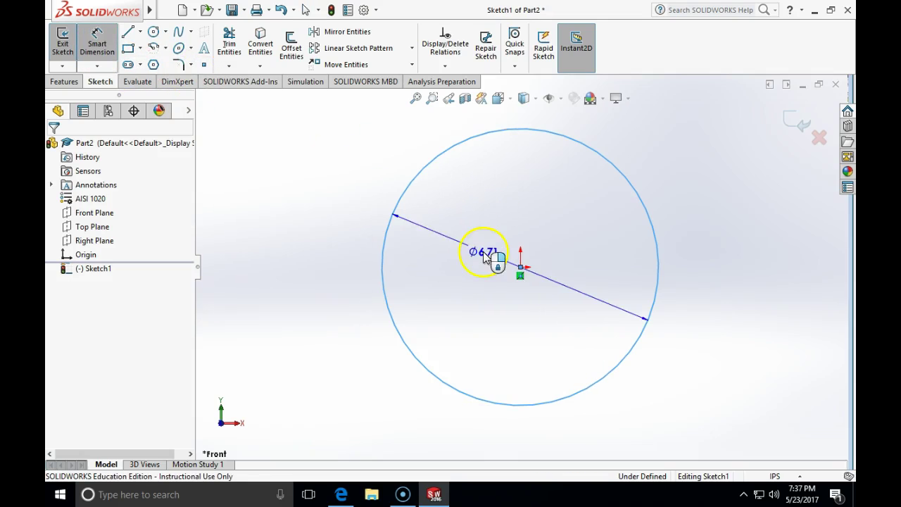
click(487, 254)
text(=)
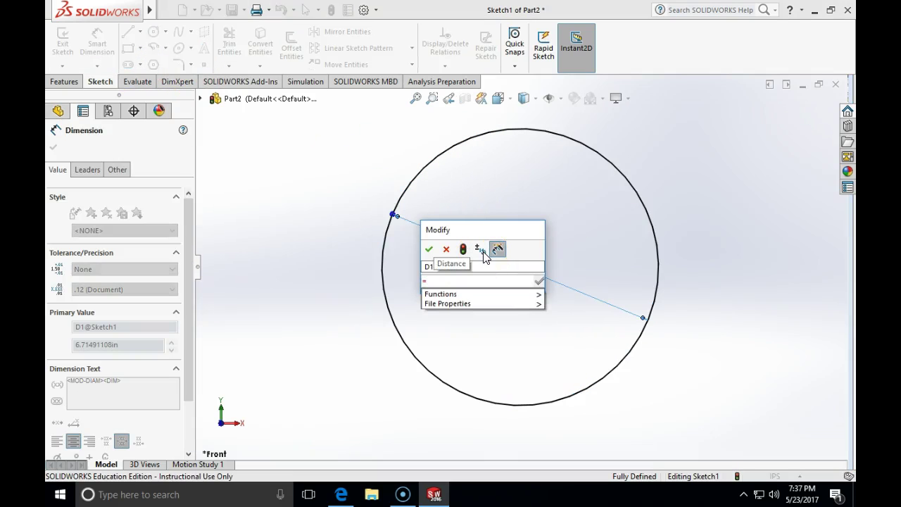
text(1.5)
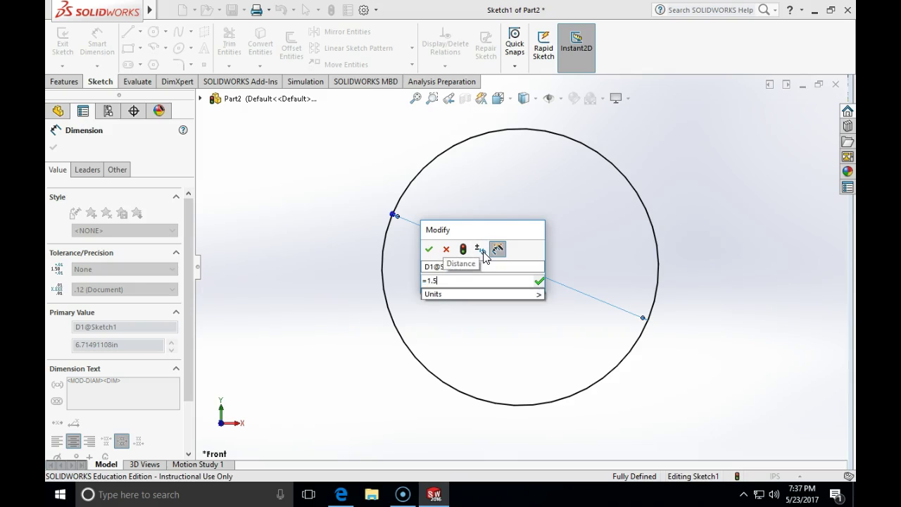
text(*2)
key(Return)
key(Escape)
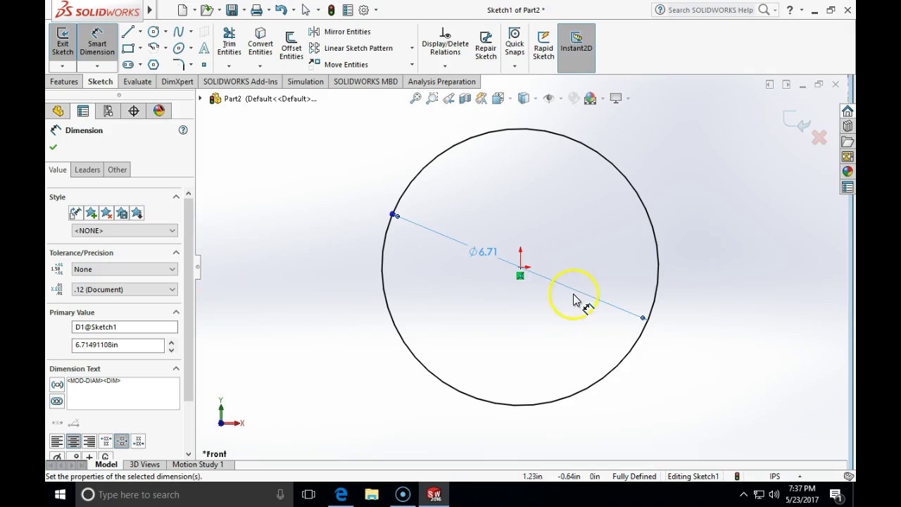
double_click(476, 253)
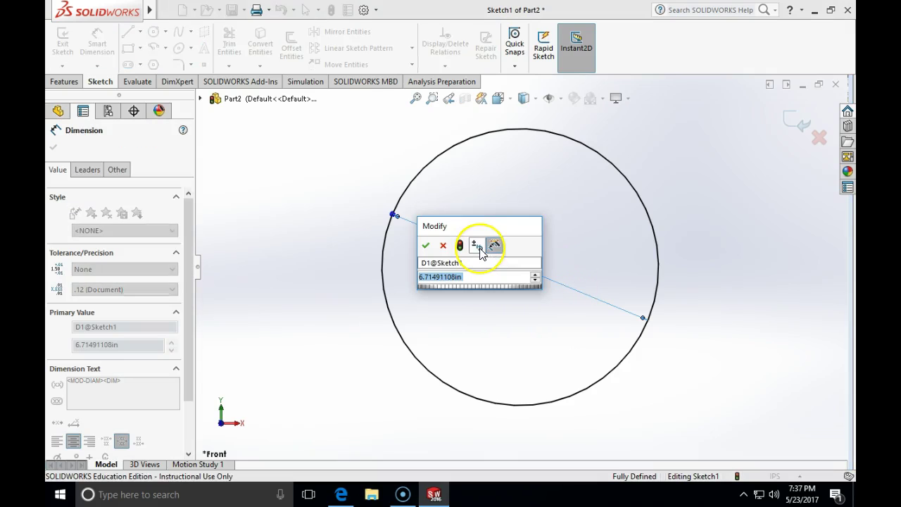
text(1.5*2)
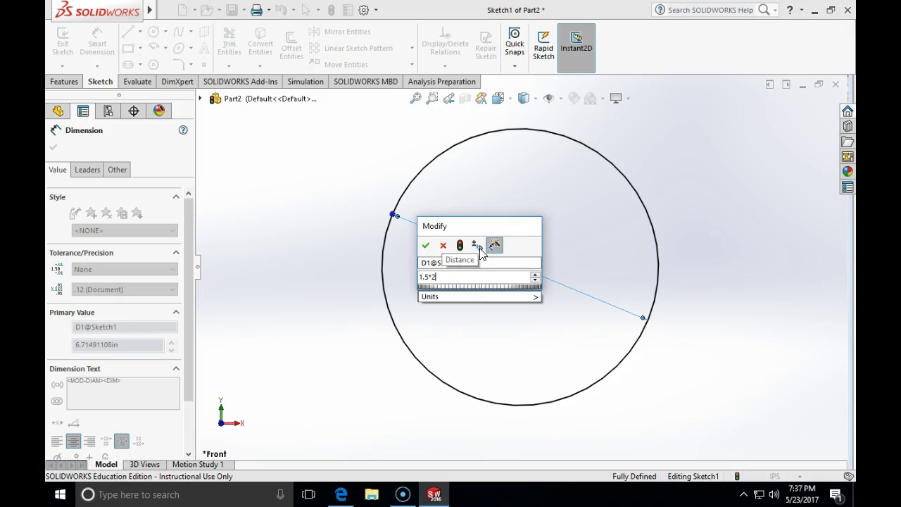
key(Return)
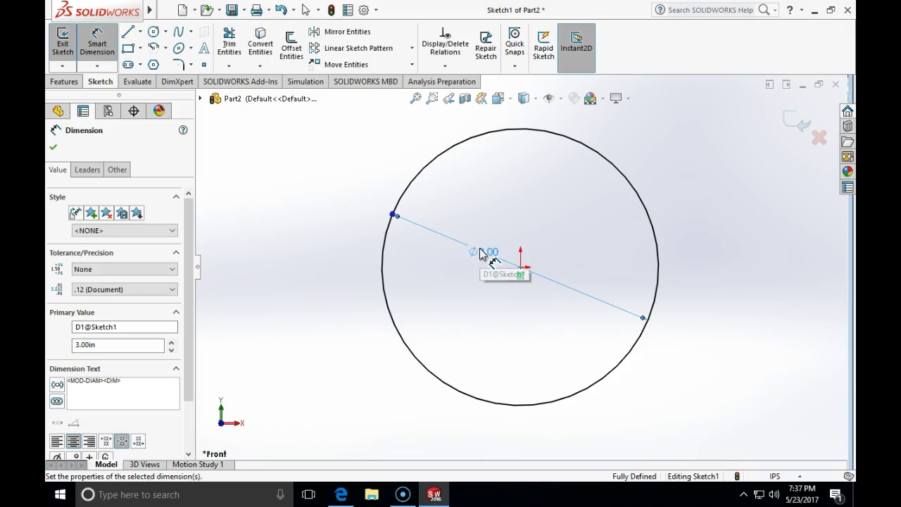
click(53, 147)
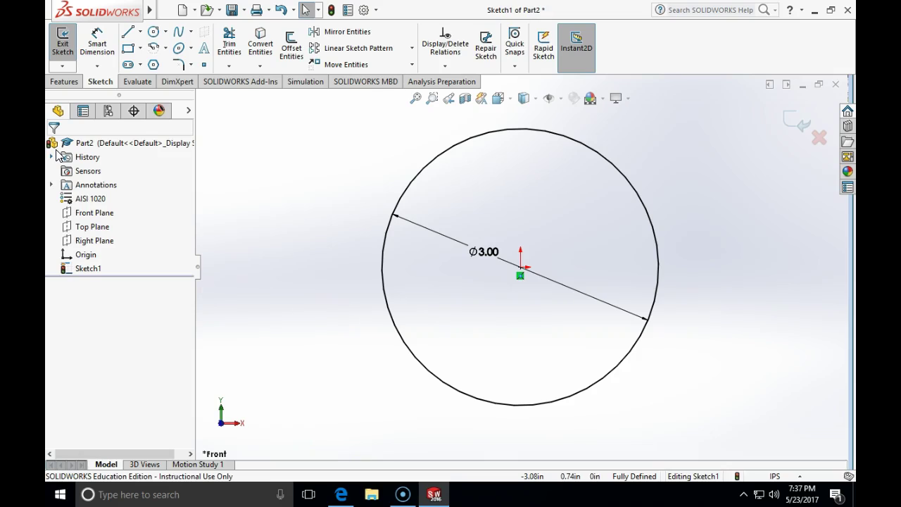
click(162, 145)
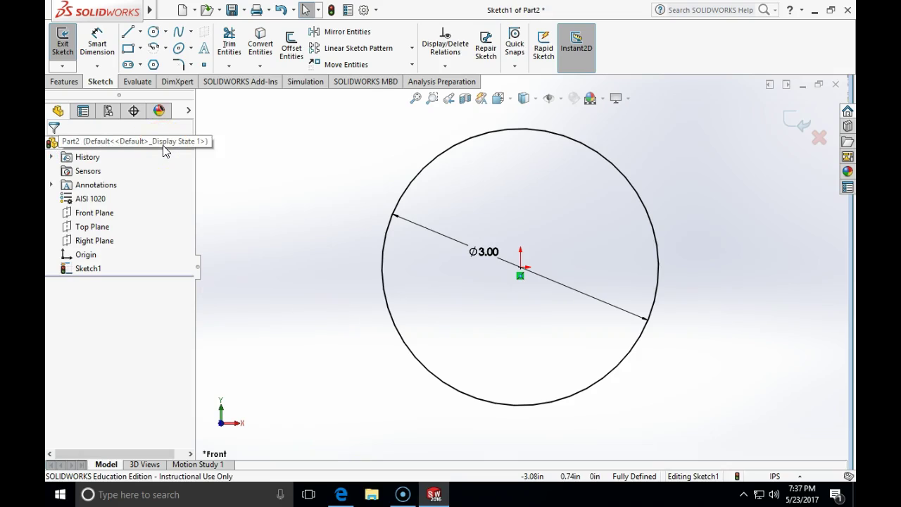
Draw a small circle right of the large one and dimension its diameter to 1.50 in
click(149, 35)
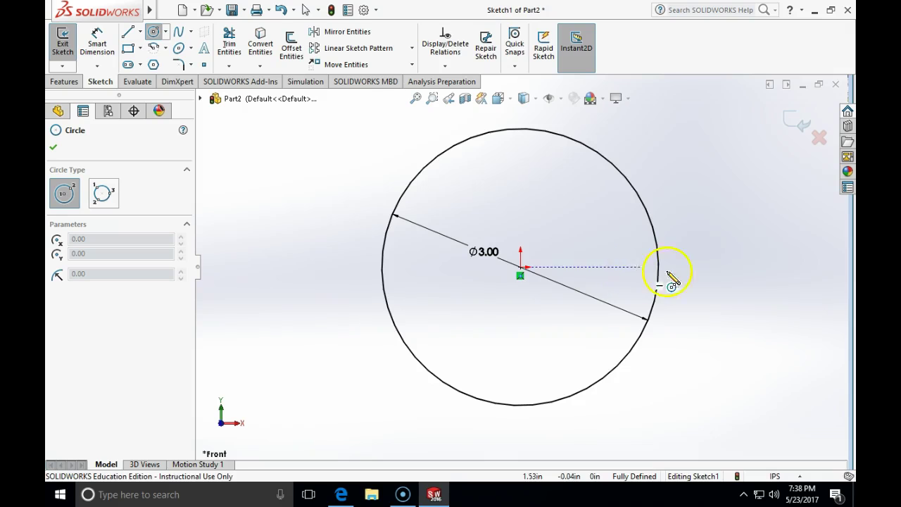
drag(753, 267, 779, 237)
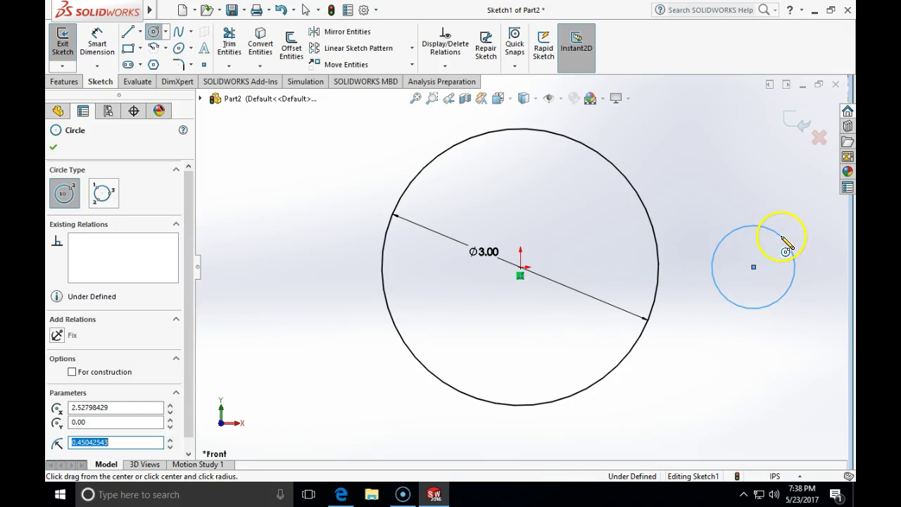
key(Escape)
click(97, 42)
click(723, 237)
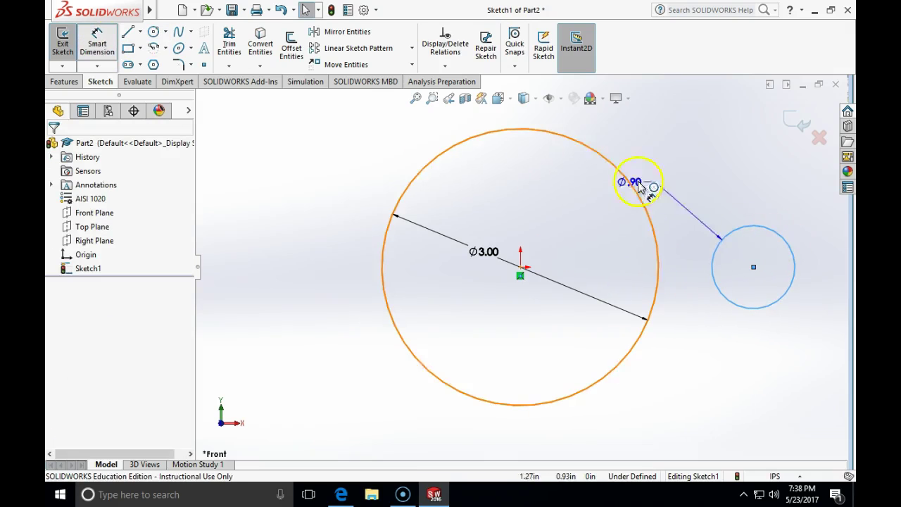
click(710, 182)
text(2)
text(.75)
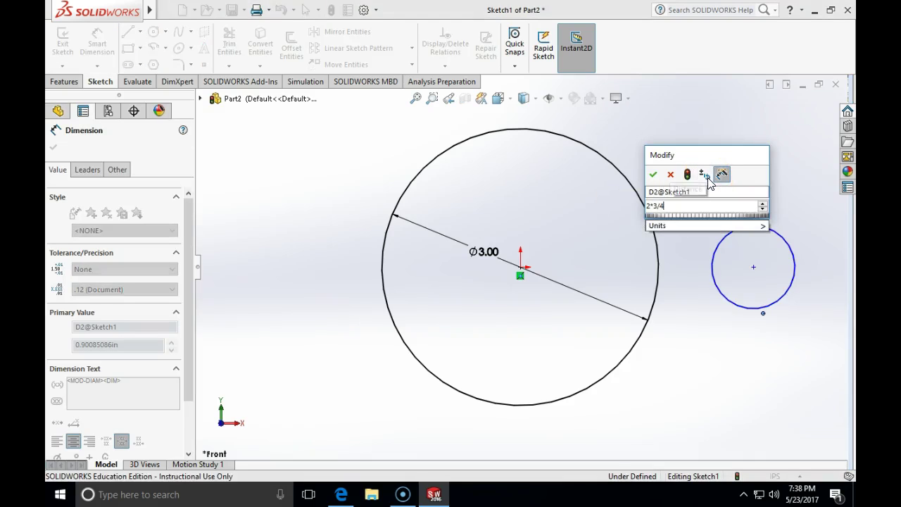
key(Return)
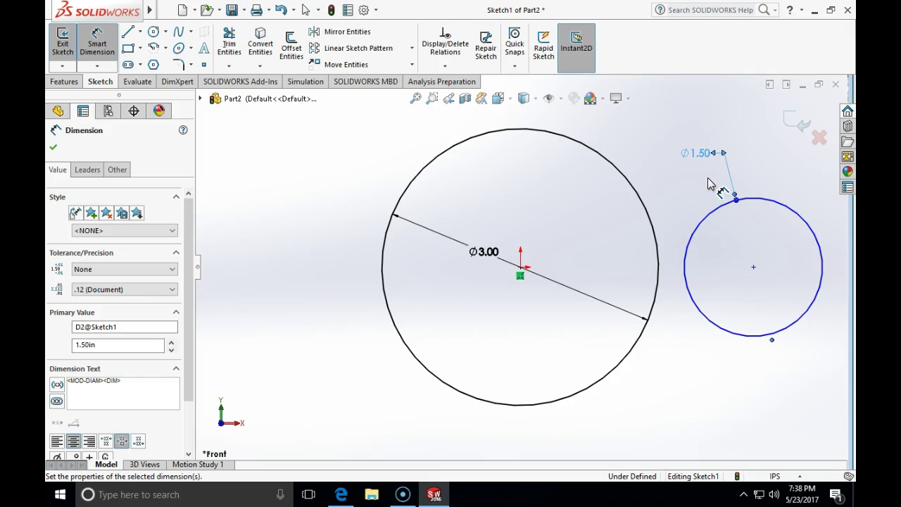
key(Escape)
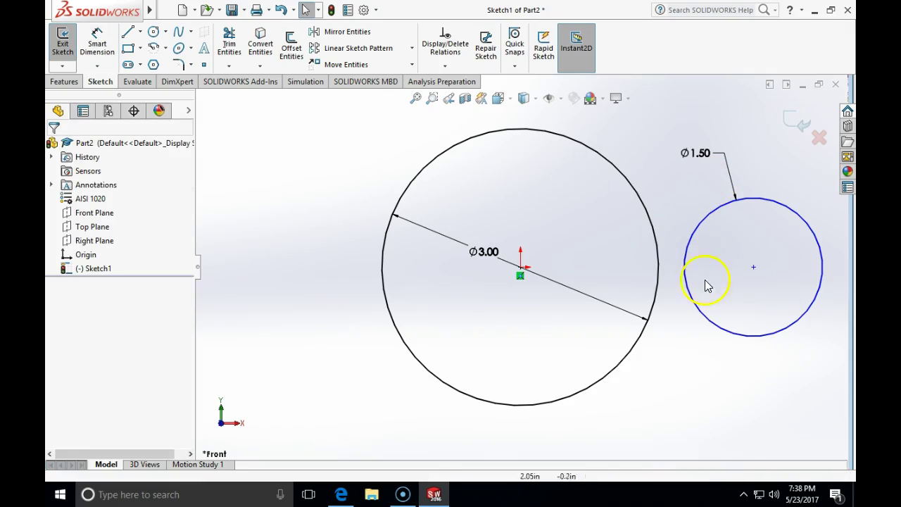
Add a Horizontal relation between the small circle's centre and the origin
click(754, 268)
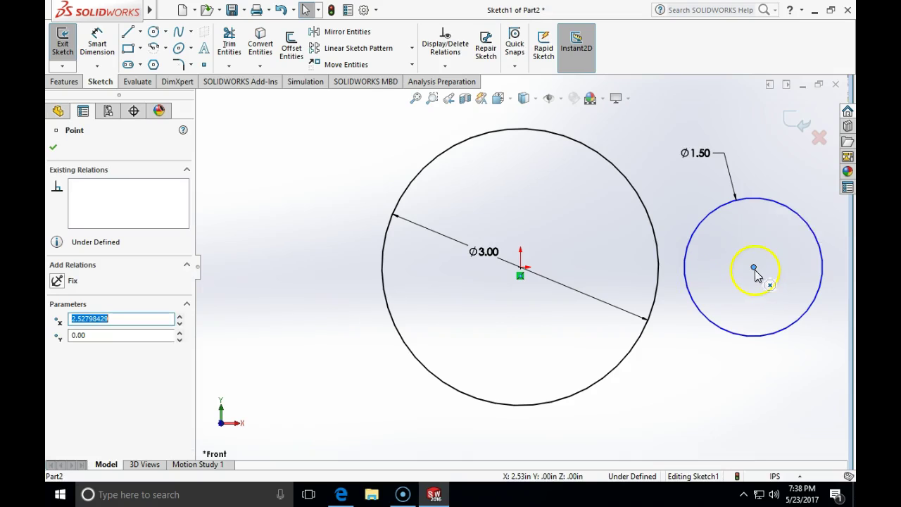
ctrl+click(520, 269)
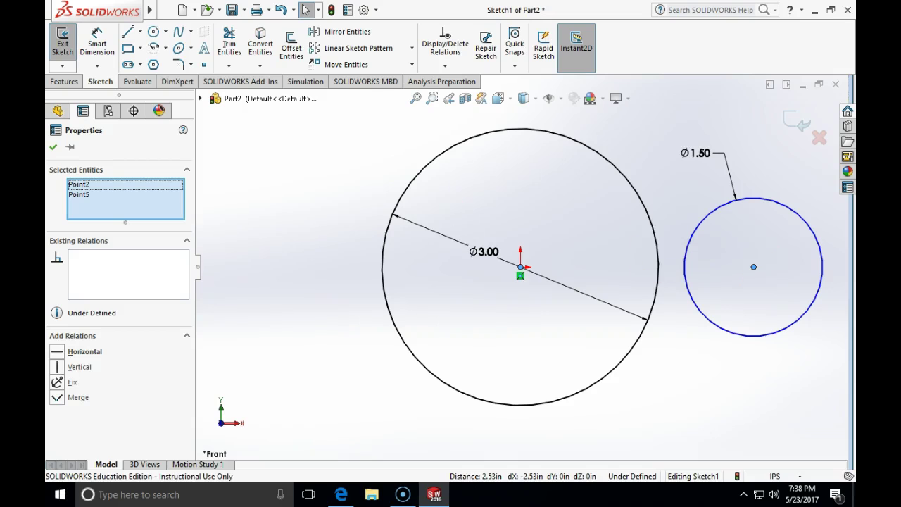
click(59, 353)
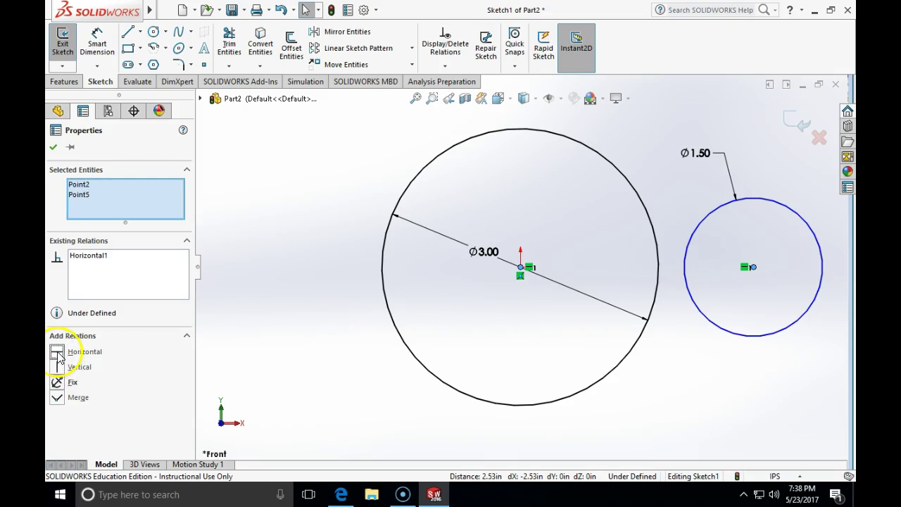
click(284, 336)
Dimension the distance between the two circle centres as 2.00 in
click(97, 46)
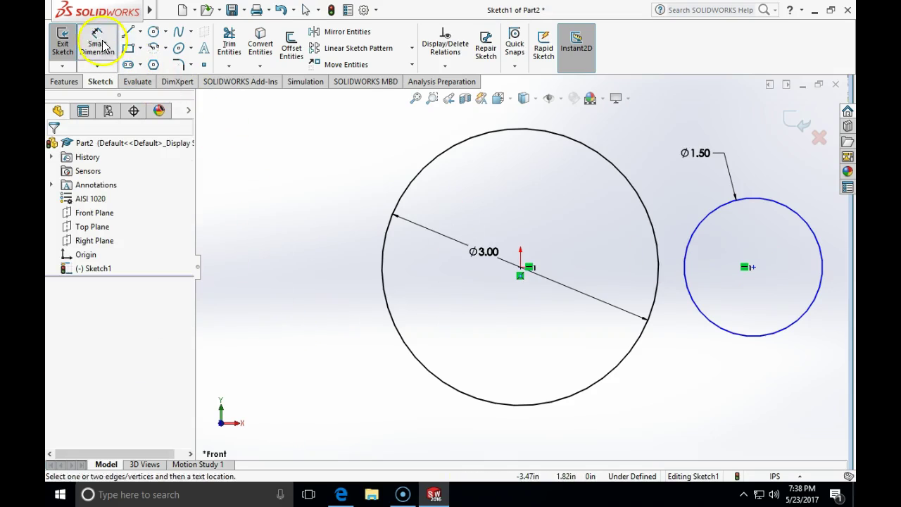
click(521, 268)
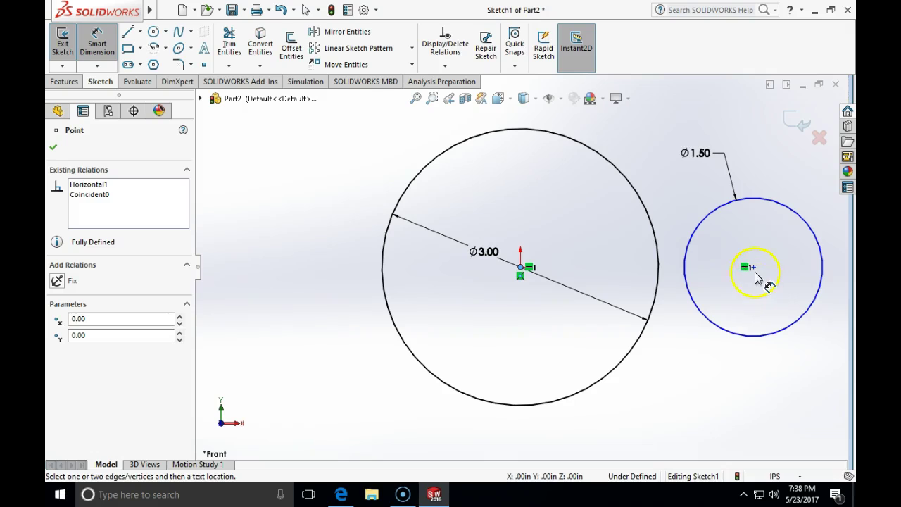
click(752, 268)
click(683, 384)
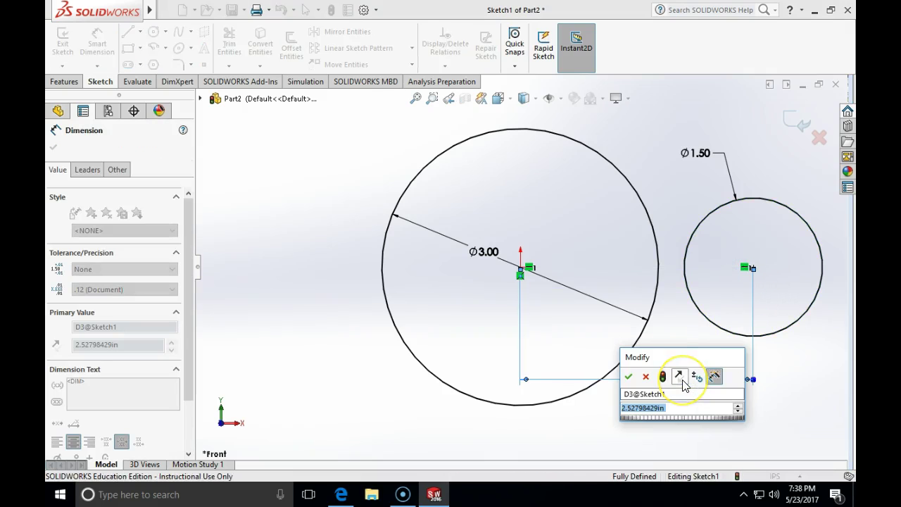
text(2)
key(Return)
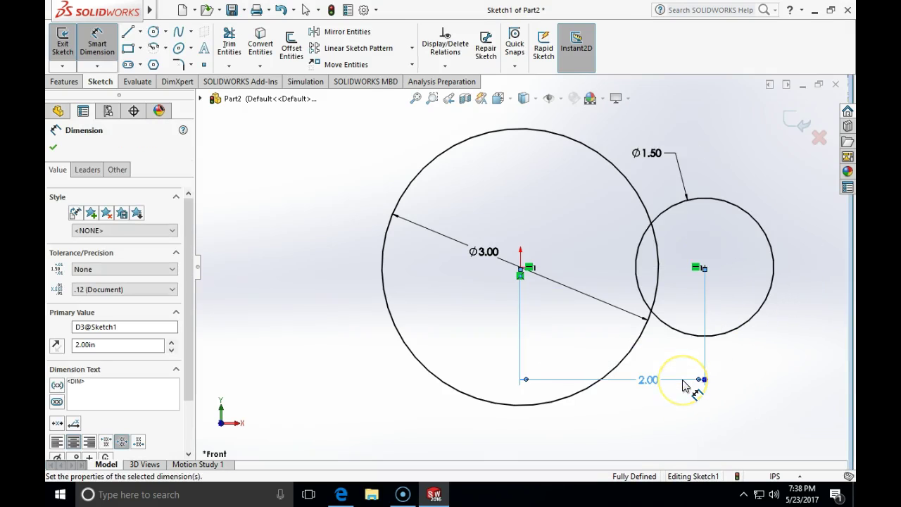
key(Escape)
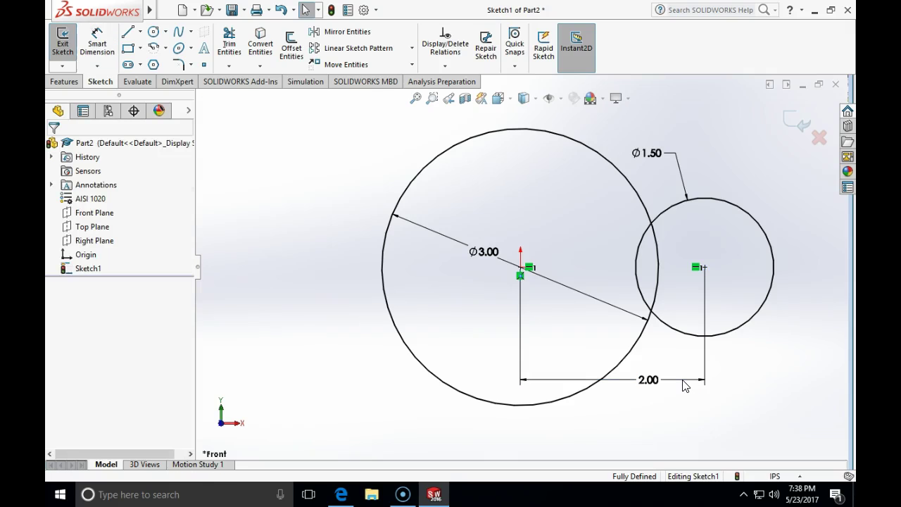
Draw centerlines from the origin to the small circle's centre and up to the big circle's top
click(140, 32)
click(155, 63)
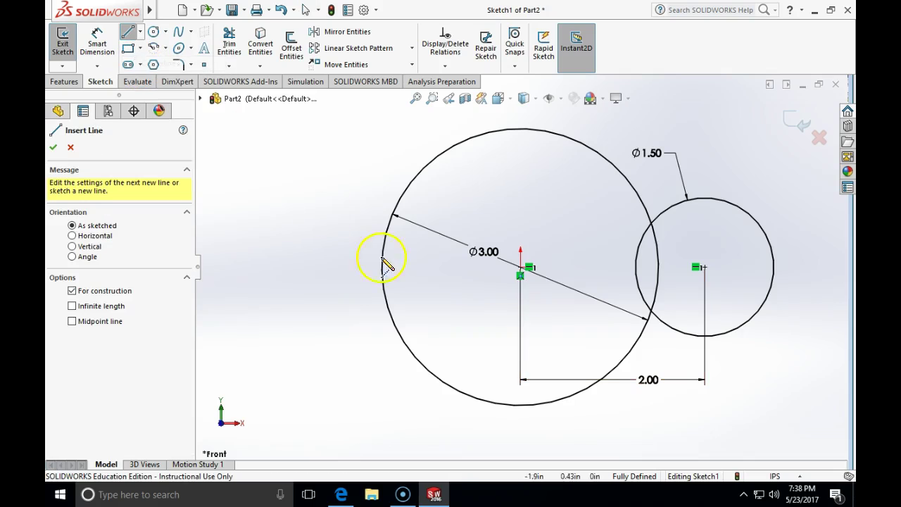
click(521, 267)
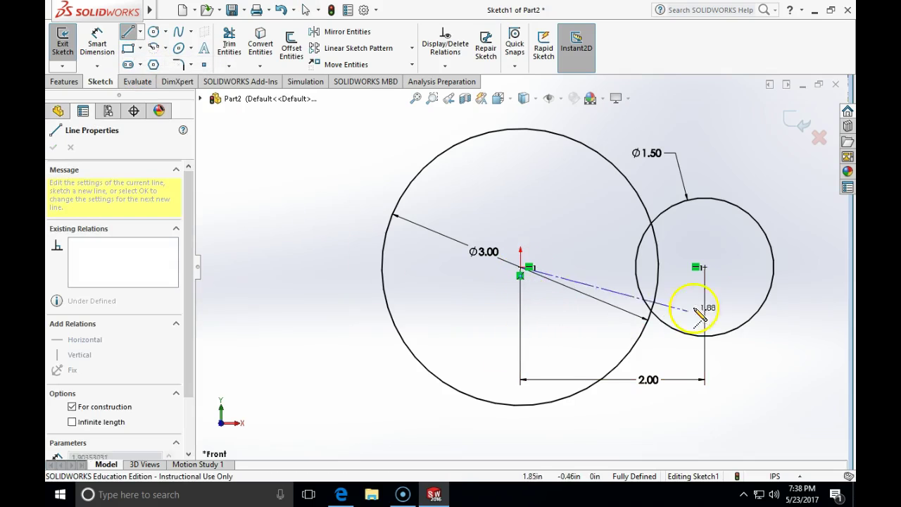
click(704, 267)
key(Escape)
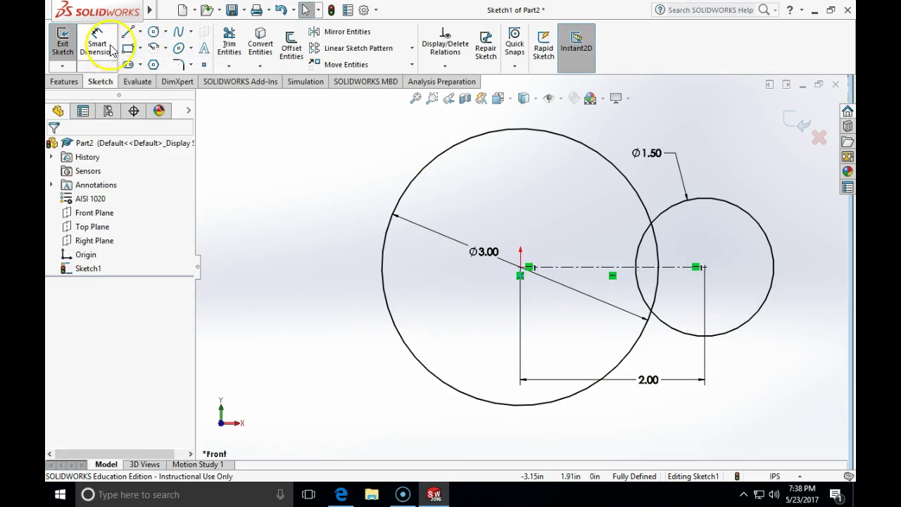
click(140, 32)
click(151, 64)
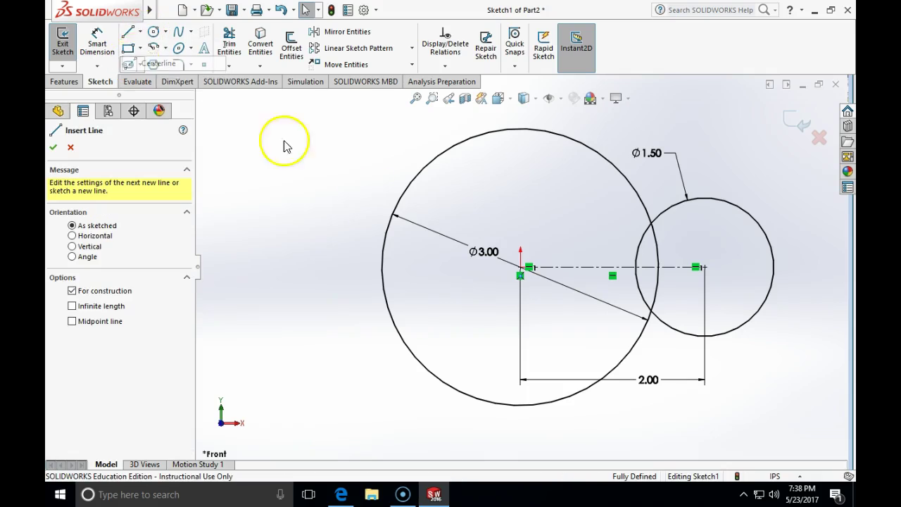
click(521, 267)
click(521, 128)
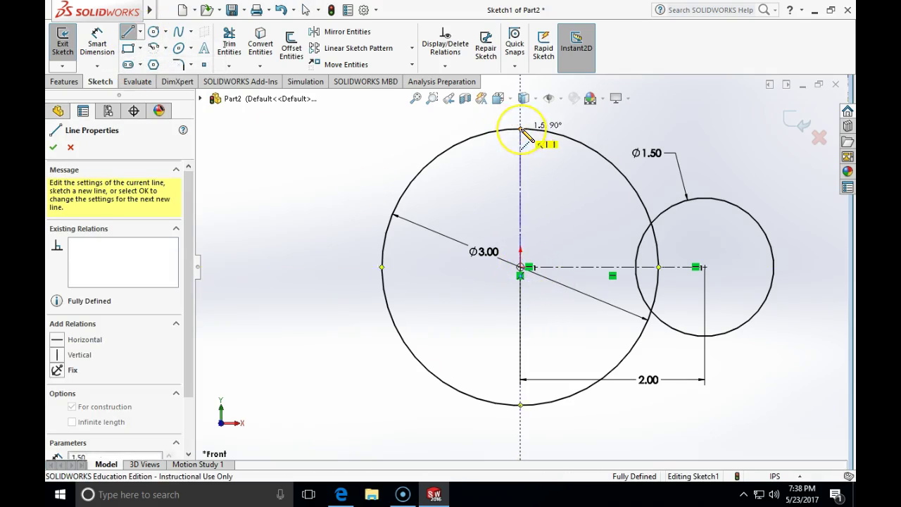
key(Escape)
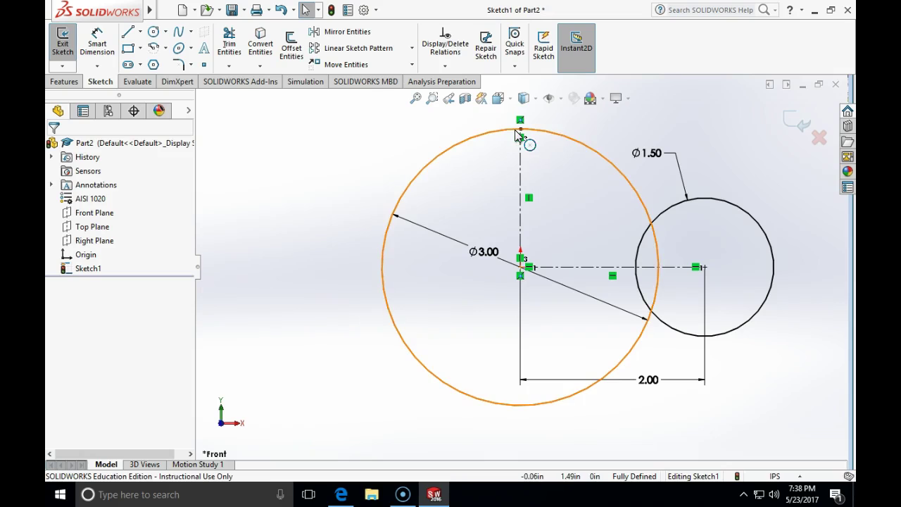
click(178, 64)
double_click(107, 269)
key(BackSpace)
key(ctrl+z)
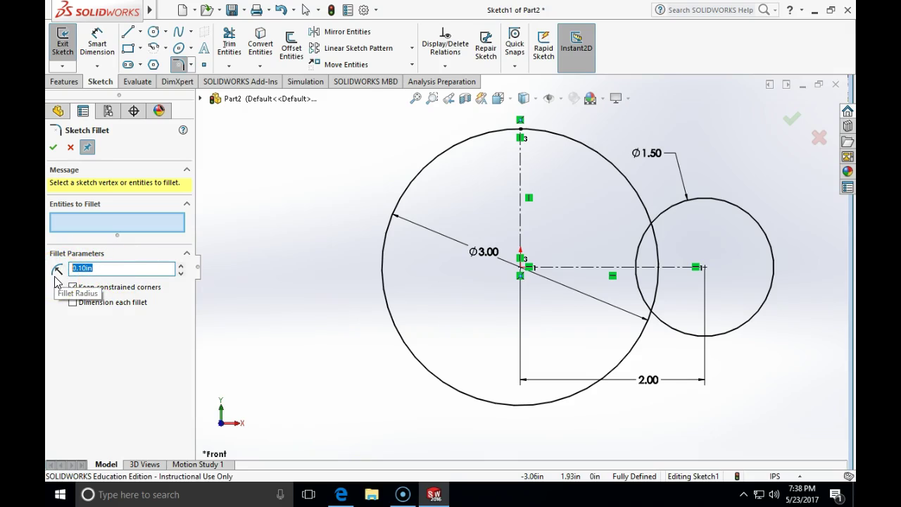
text(1.)
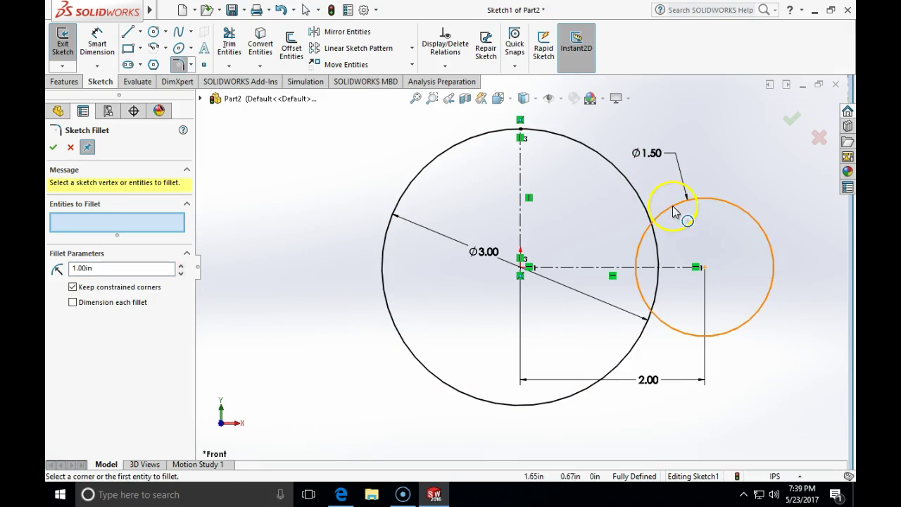
click(633, 186)
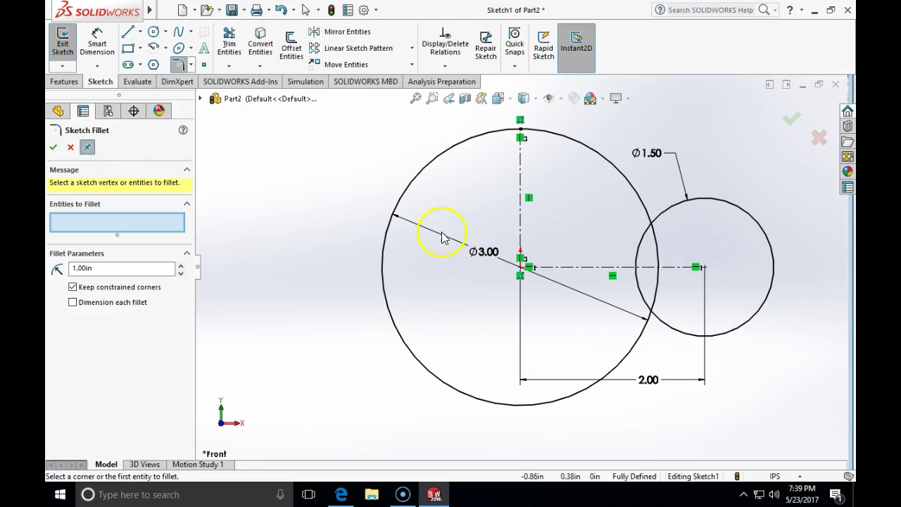
click(70, 147)
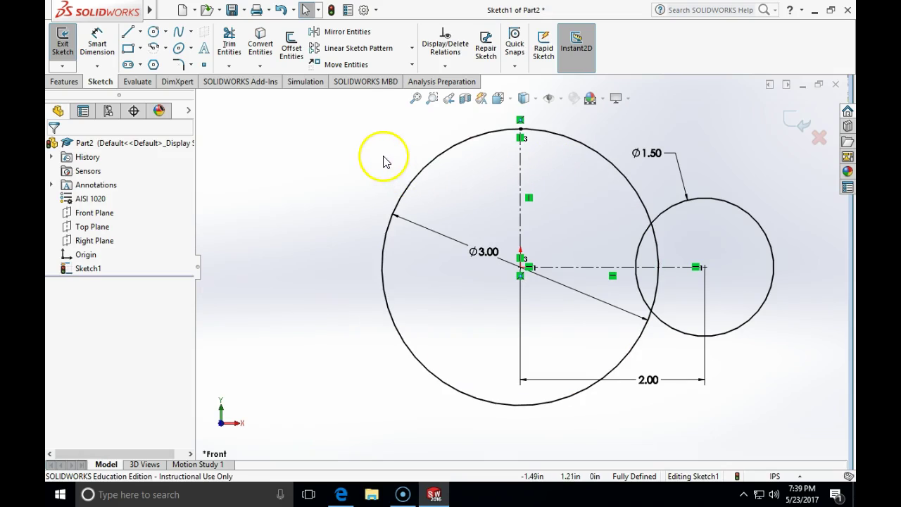
Power-trim the big circle's arc inside the small circle and the small circle's arc inside the big one
click(229, 66)
click(243, 81)
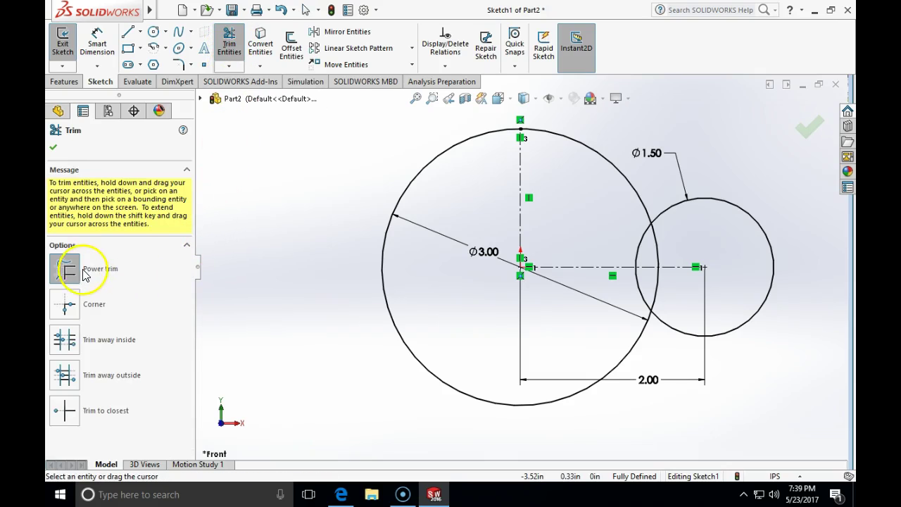
click(688, 230)
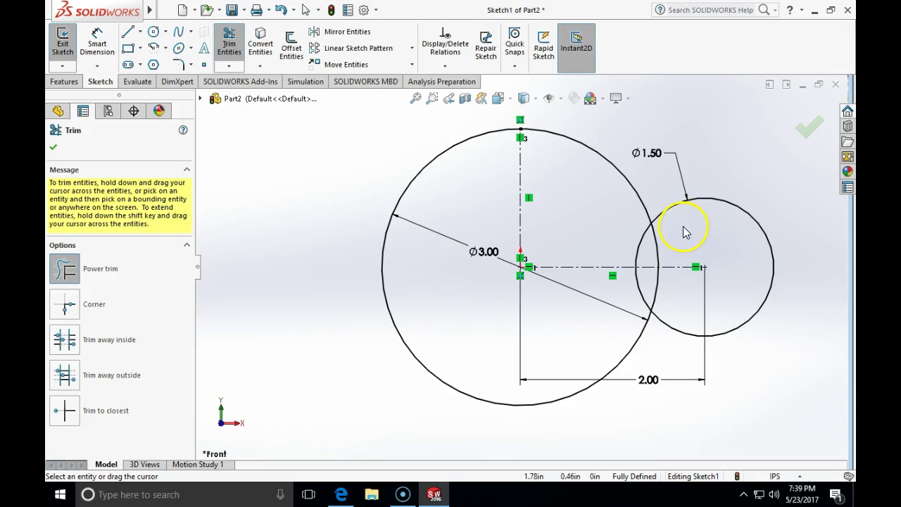
drag(678, 238, 640, 251)
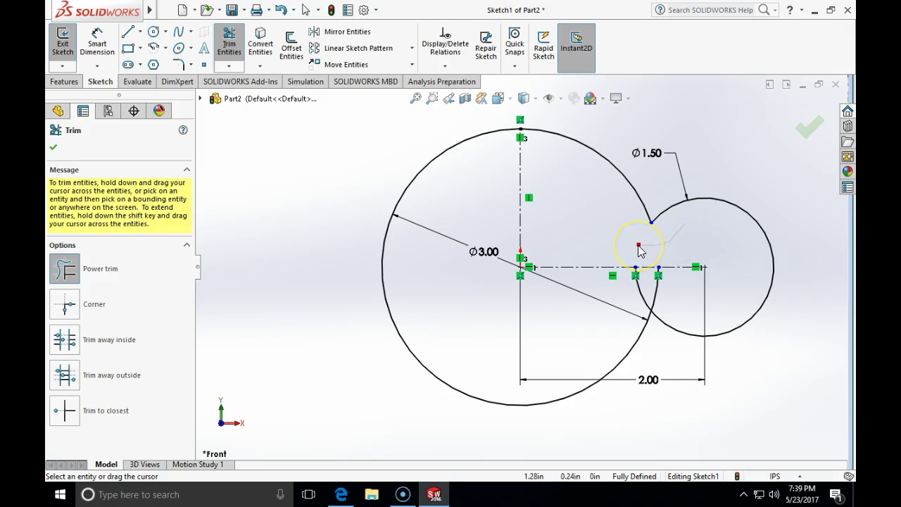
mouse_move(641, 250)
mouse_down()
mouse_move(652, 305)
mouse_move(675, 298)
mouse_move(641, 299)
mouse_move(625, 239)
mouse_up()
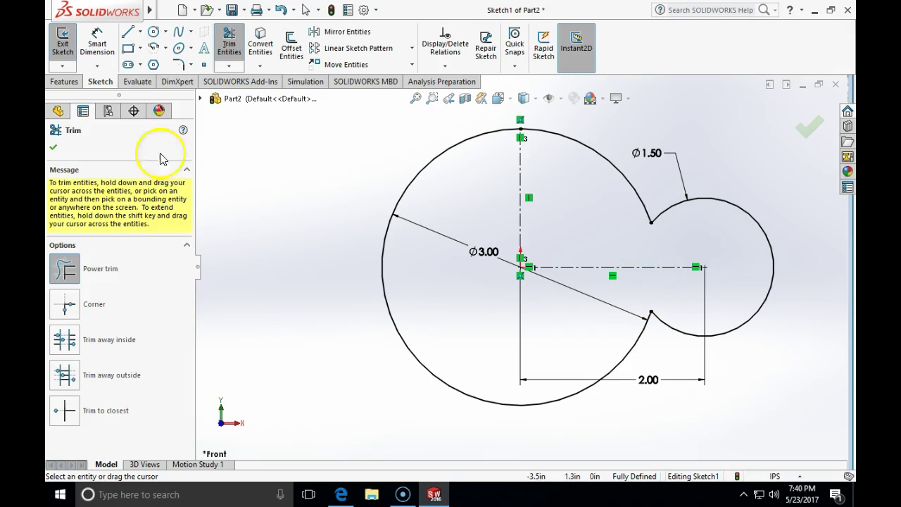
click(53, 149)
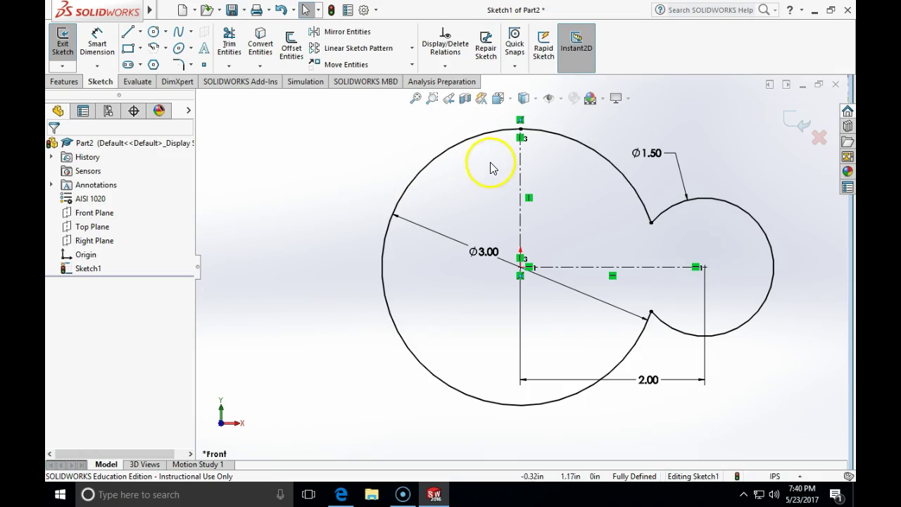
Draw a vertical centerline from the origin down to the big circle's bottom
click(141, 32)
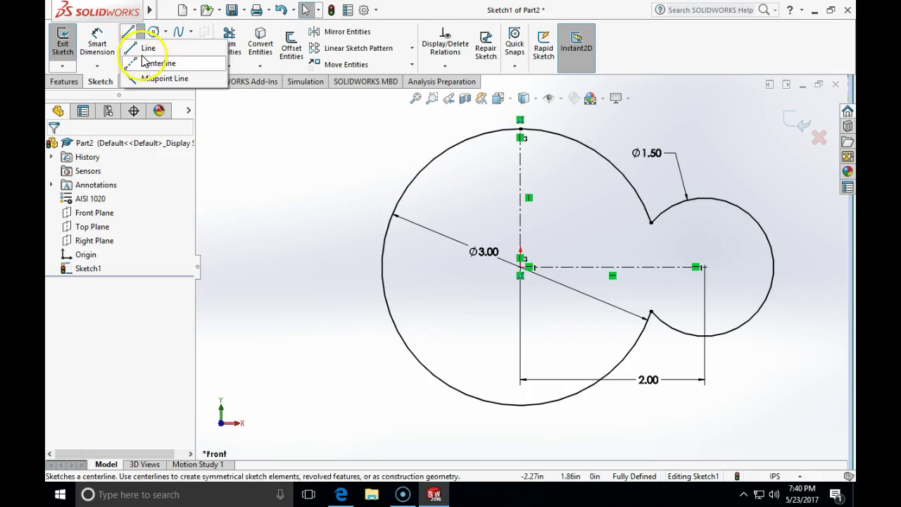
click(151, 63)
click(521, 267)
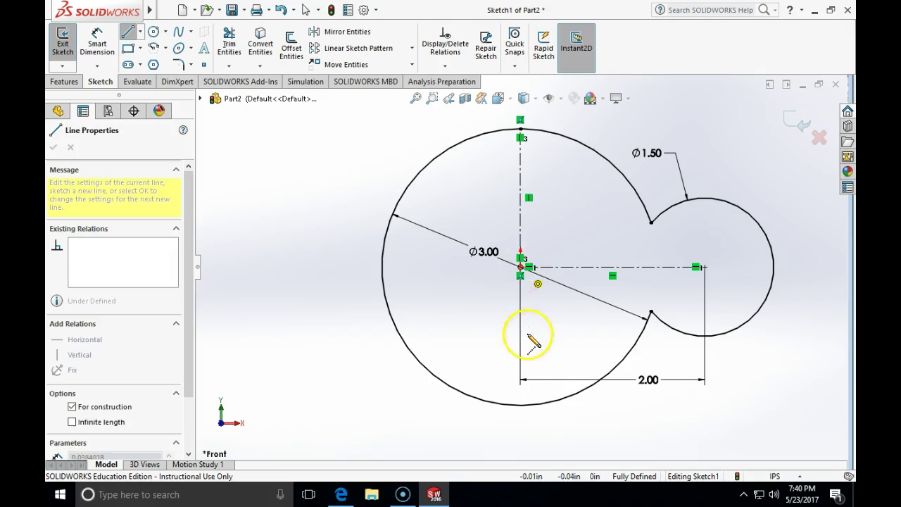
click(521, 405)
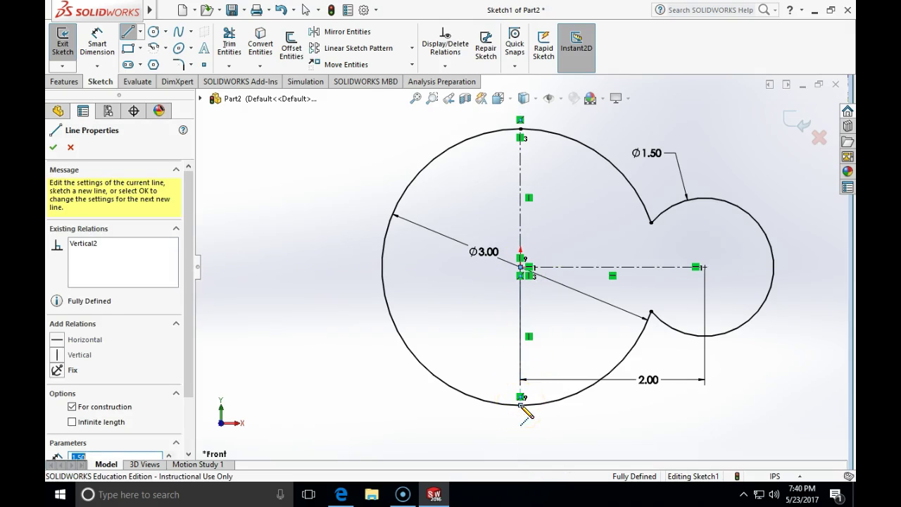
click(522, 399)
key(Escape)
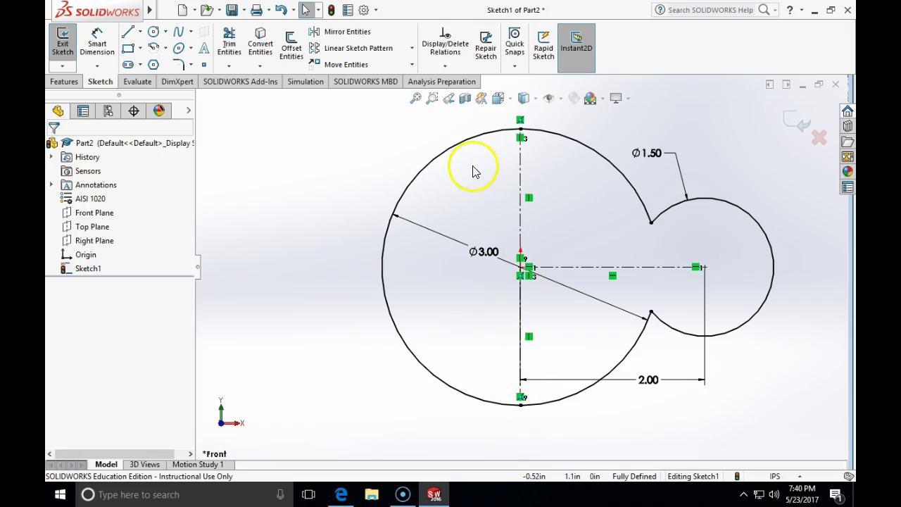
Trim away the big circle's lower-left arc, leaving the upper-left arc
click(229, 42)
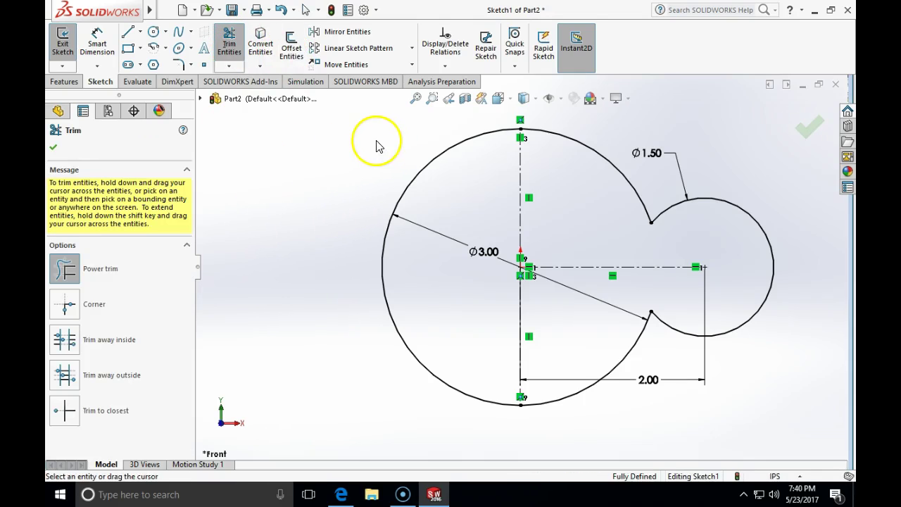
drag(364, 136, 421, 185)
key(ctrl+z)
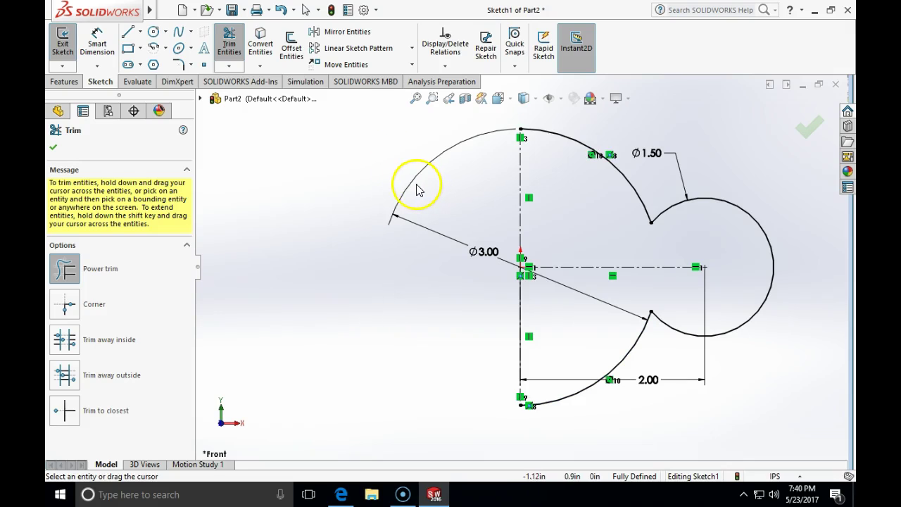
key(Escape)
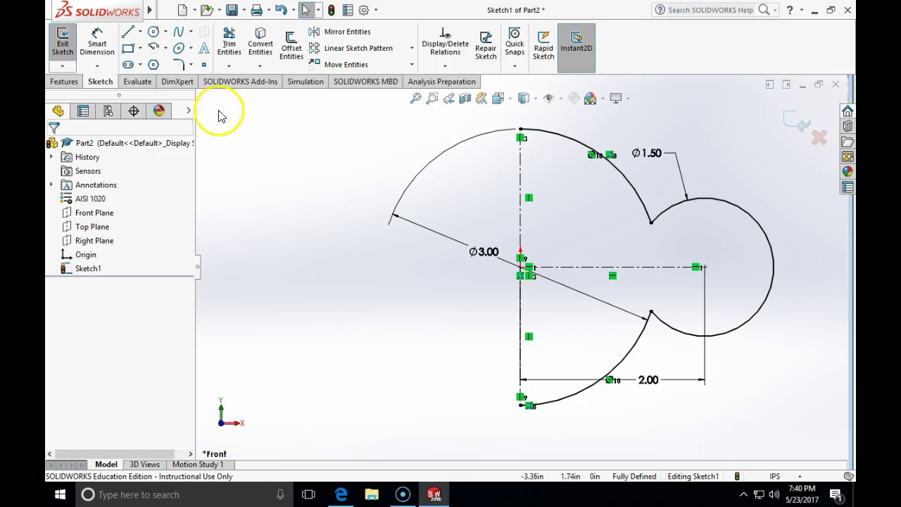
click(180, 66)
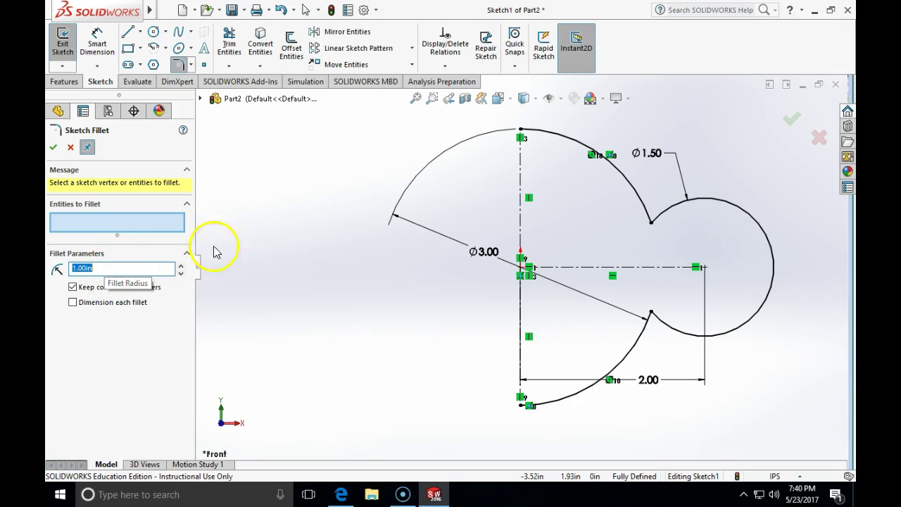
Fillet the upper and lower junctions of the big-circle arcs and small circle at 1.00 in
click(642, 196)
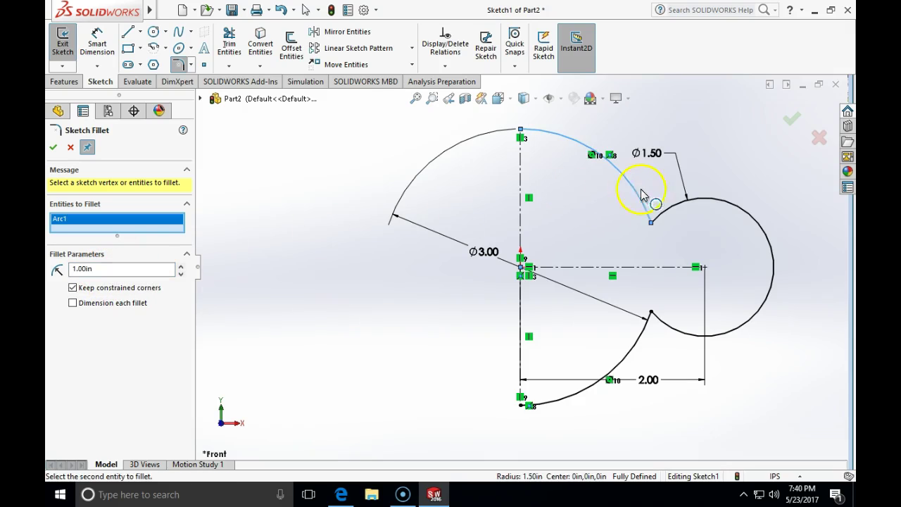
click(680, 205)
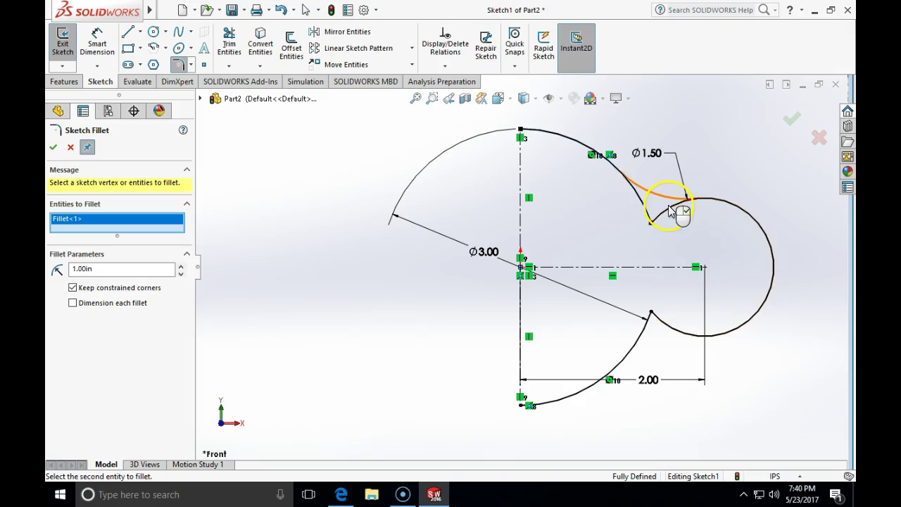
click(664, 324)
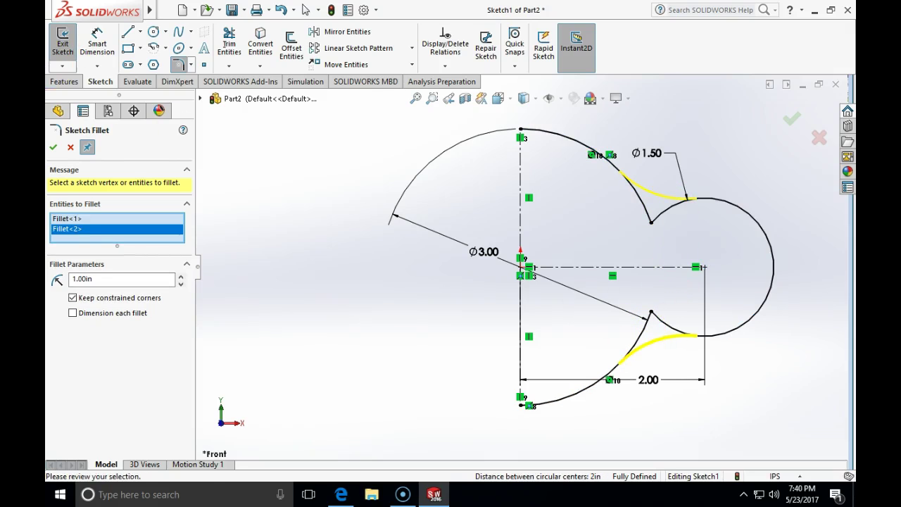
click(53, 147)
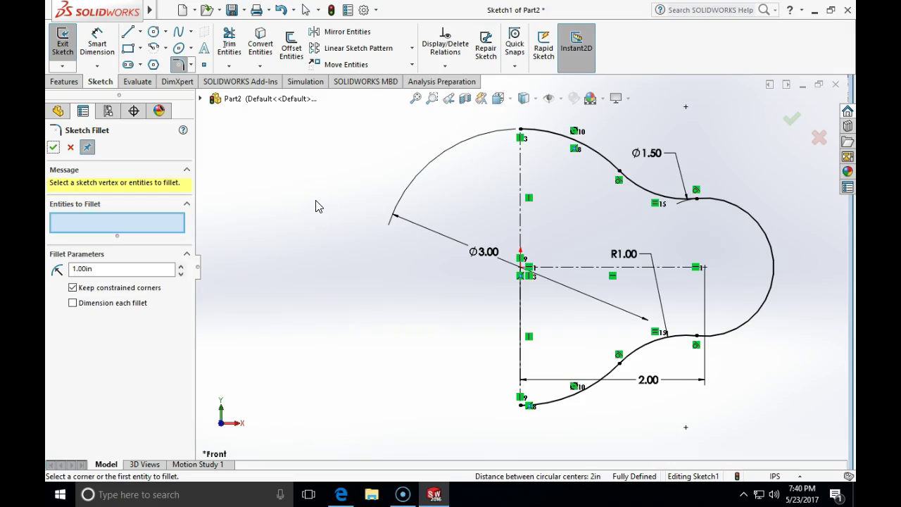
click(53, 147)
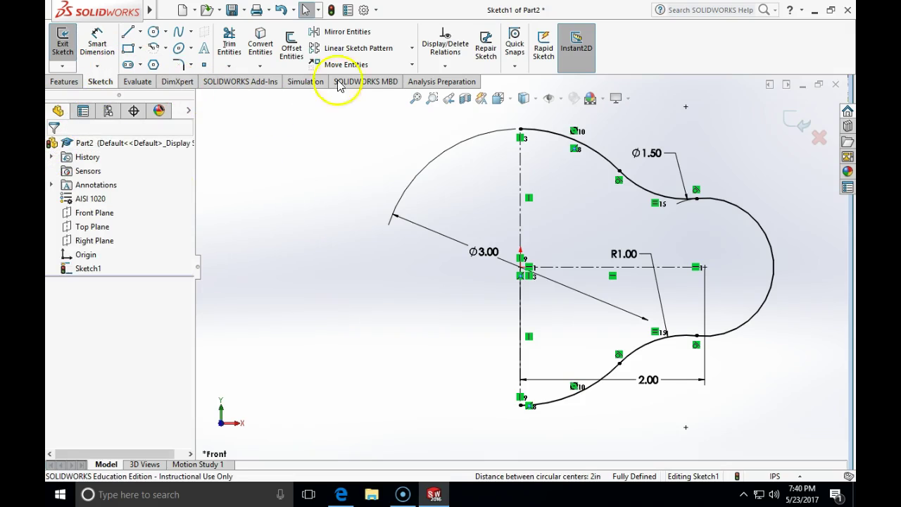
Mirror the five right-side arcs about the vertical centerline
click(331, 32)
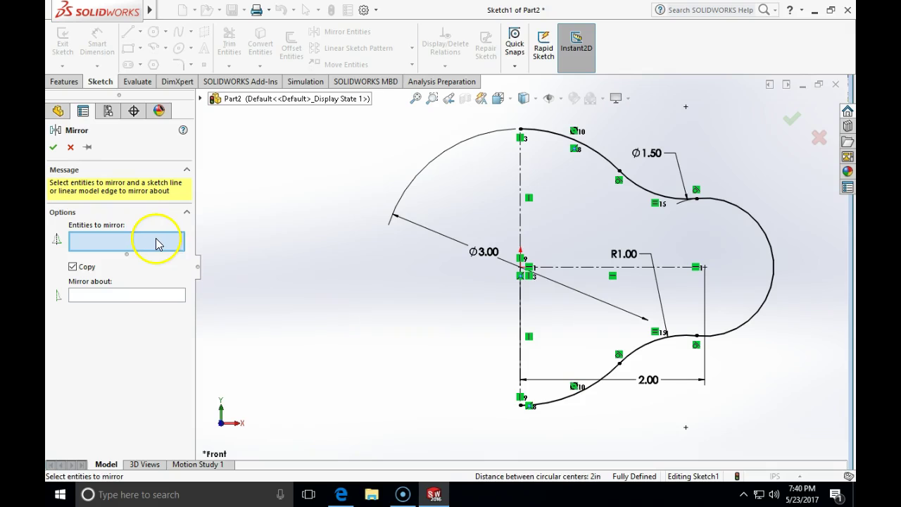
click(550, 140)
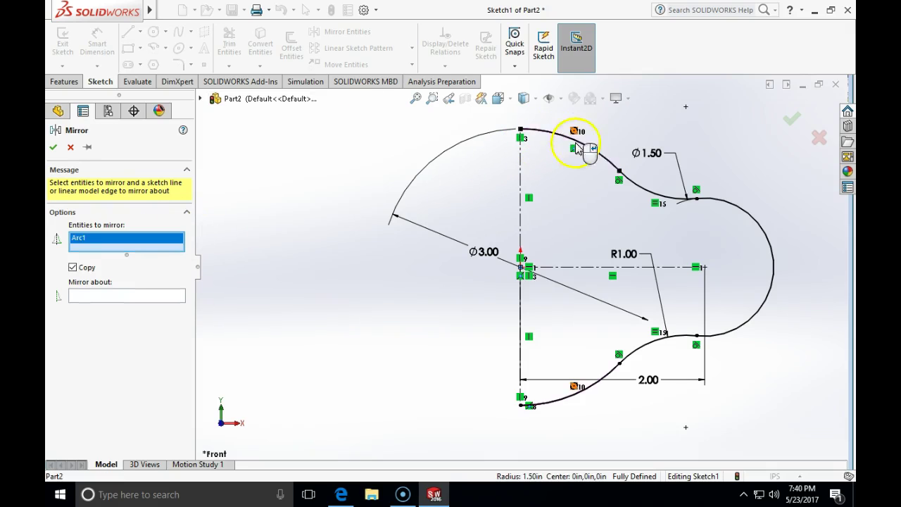
click(636, 186)
click(736, 213)
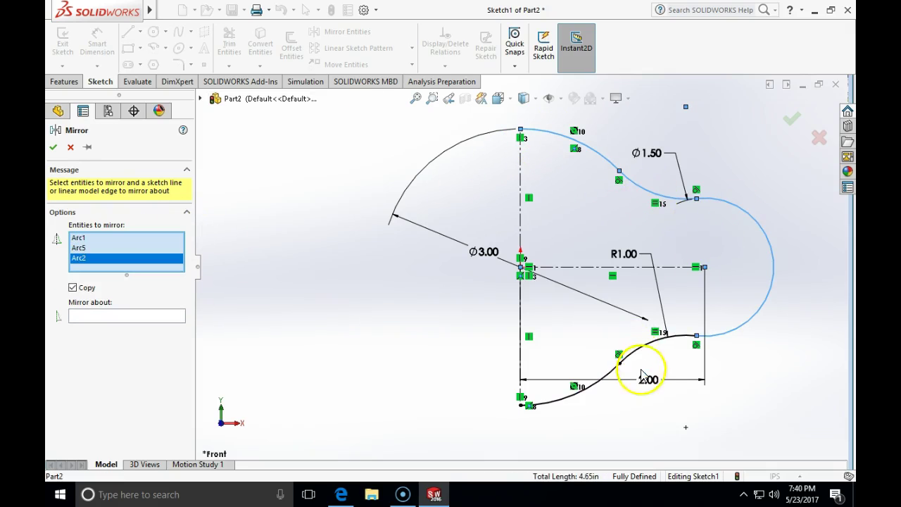
click(653, 345)
click(581, 399)
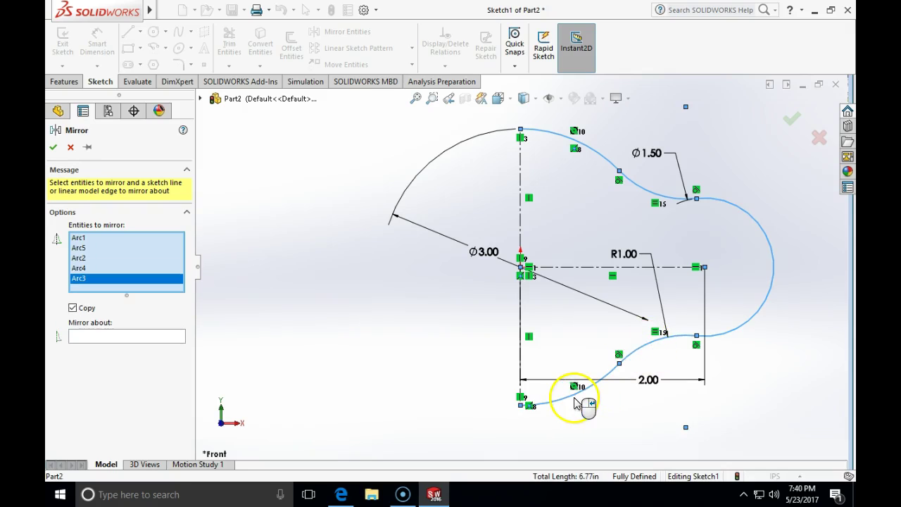
click(118, 338)
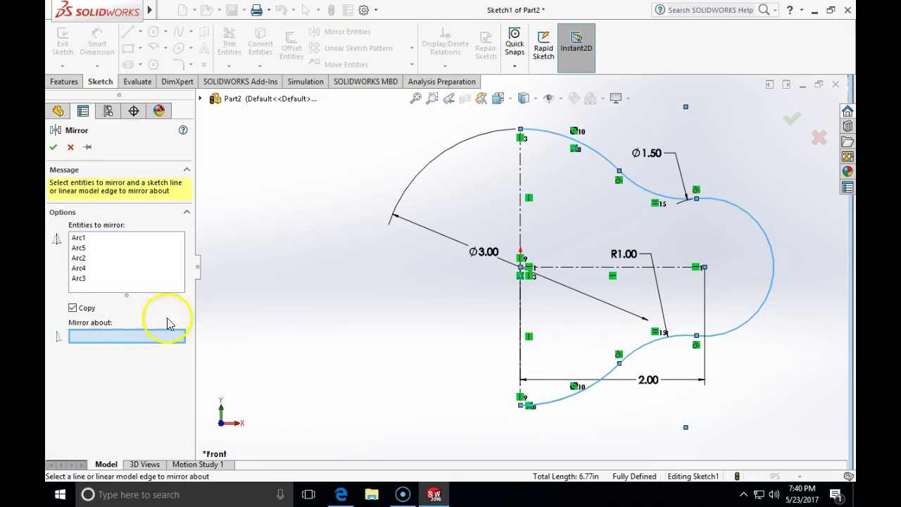
click(522, 208)
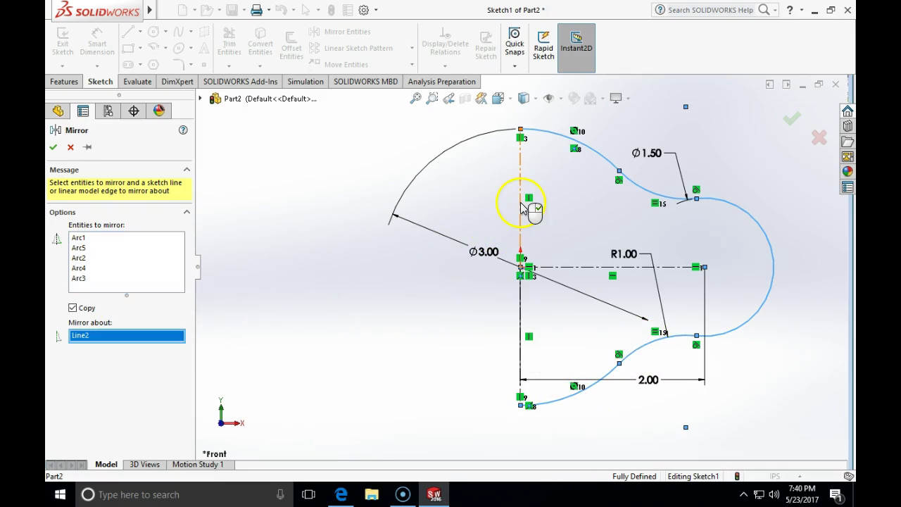
click(52, 147)
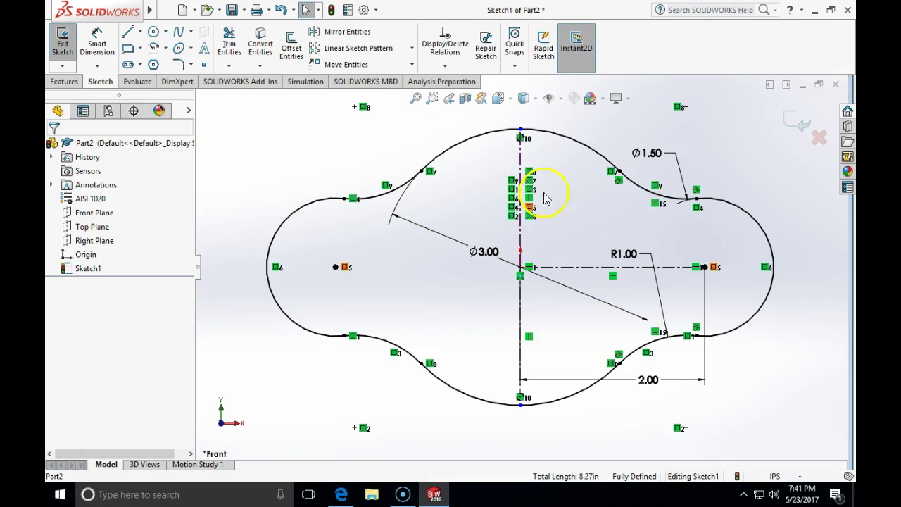
Exit the sketch and extrude it Blind 0.50 in into Boss-Extrude1
click(797, 124)
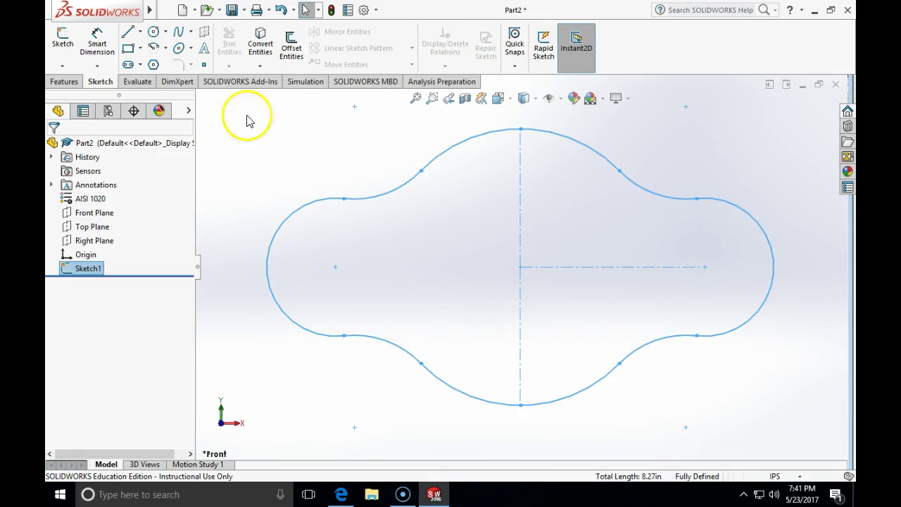
click(64, 82)
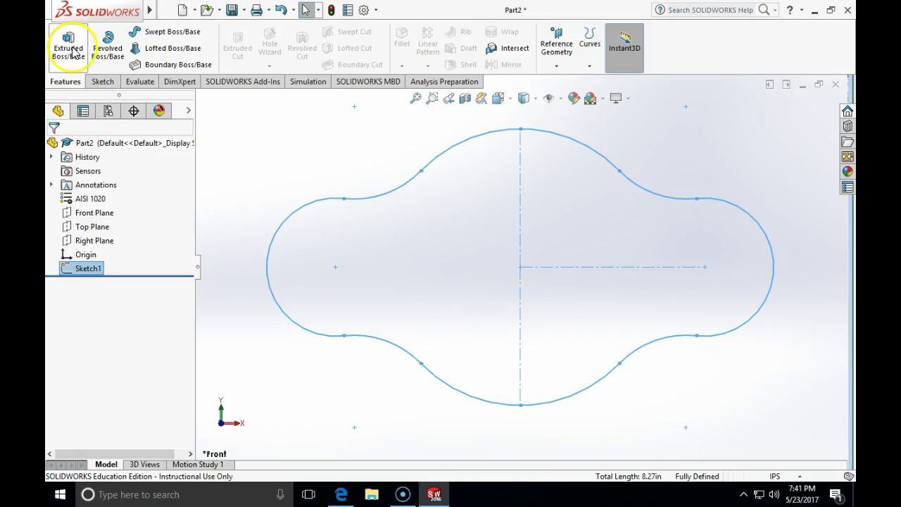
click(69, 51)
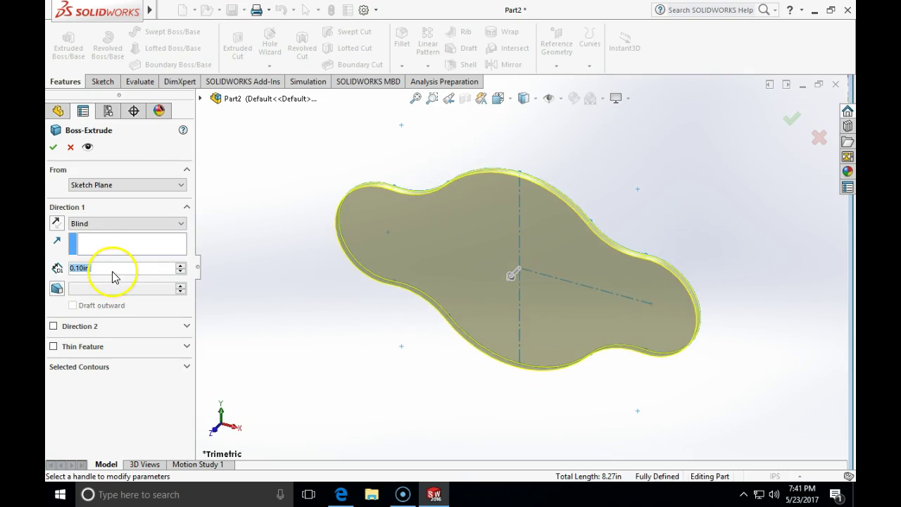
click(111, 272)
drag(88, 269, 62, 271)
text(.5)
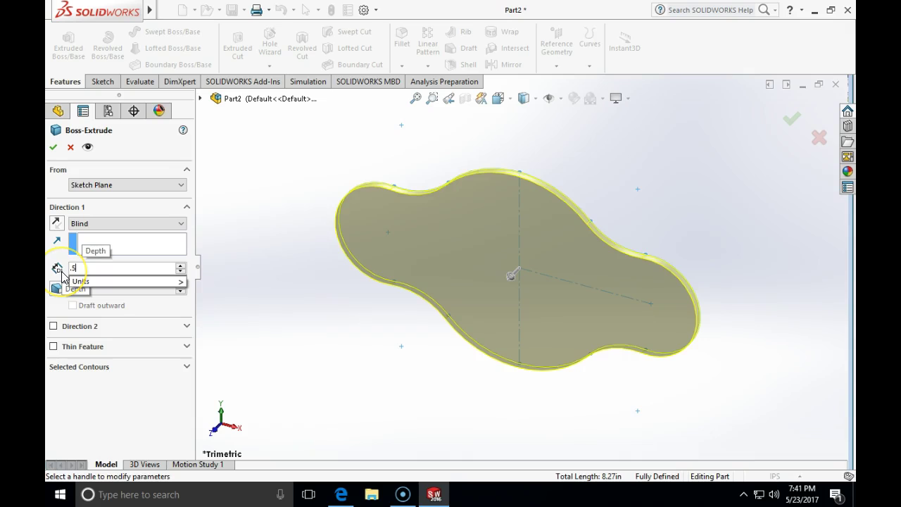
key(Return)
click(54, 146)
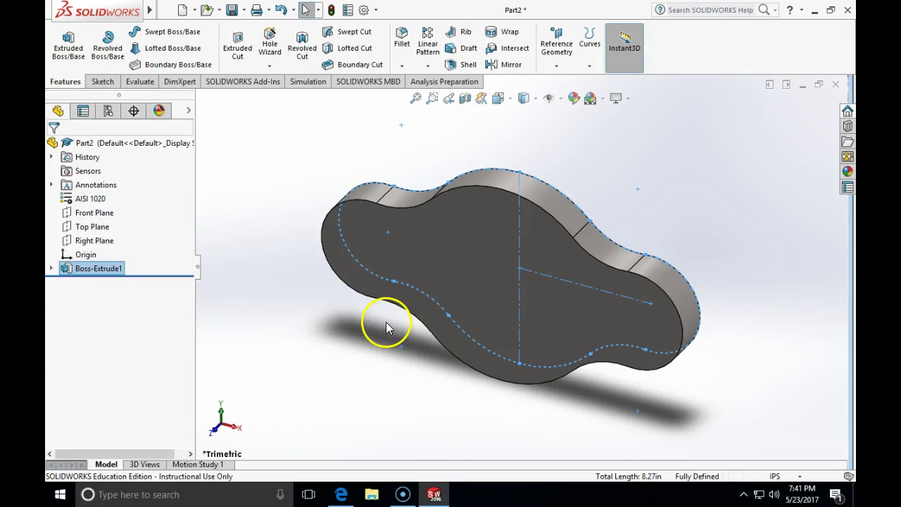
middle_drag(352, 334, 384, 283)
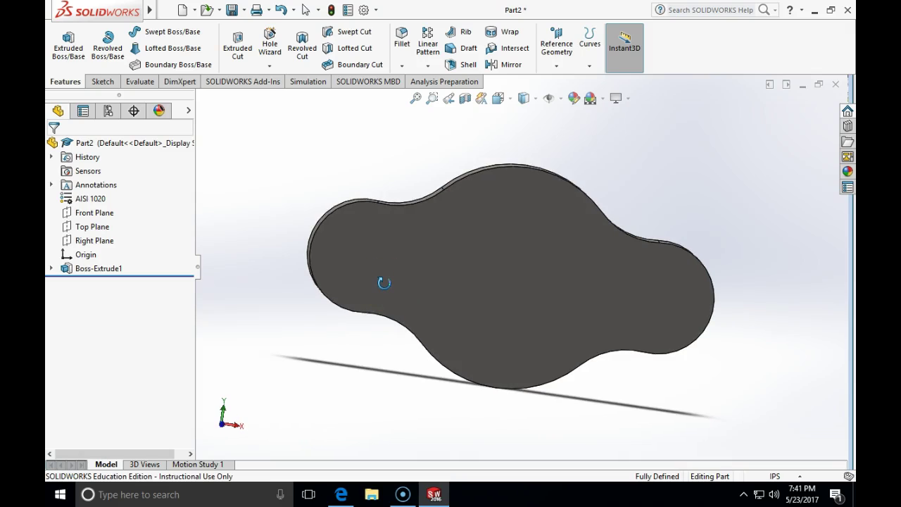
mouse_move(384, 283)
middle_down()
mouse_move(392, 287)
mouse_move(382, 275)
middle_up()
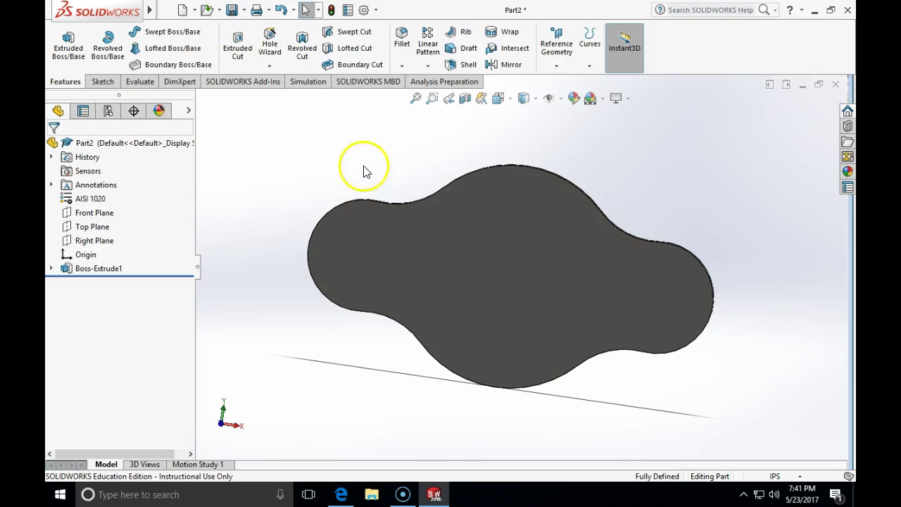
Set up a Hole Wizard hole at size 1, Through All, and pick the plate's front face for it
click(267, 45)
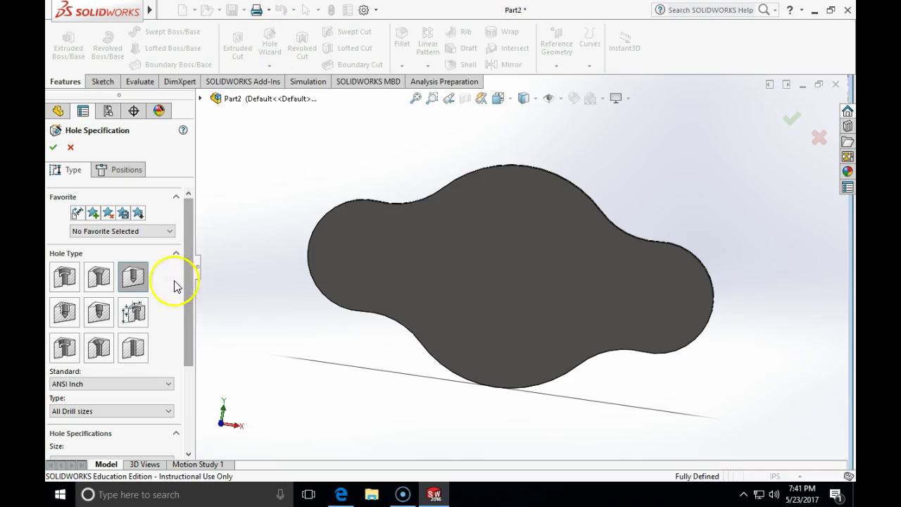
drag(188, 243, 188, 343)
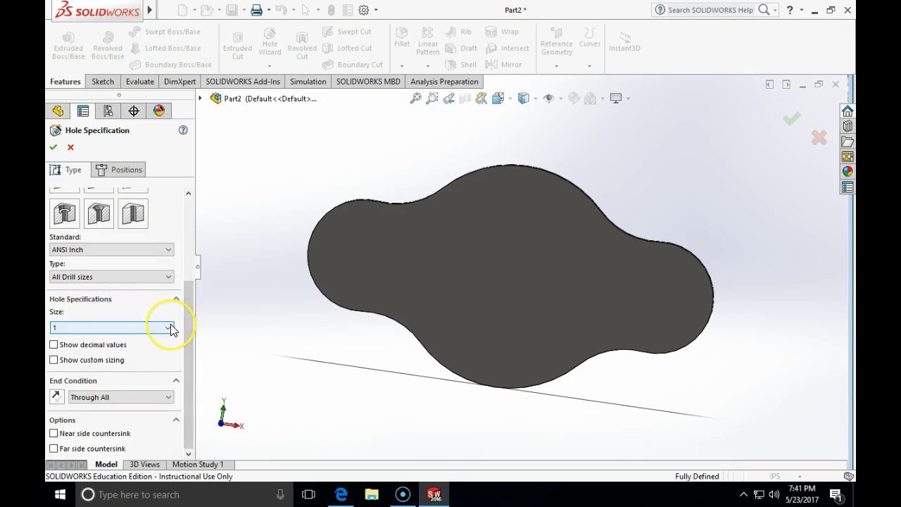
click(169, 328)
click(170, 328)
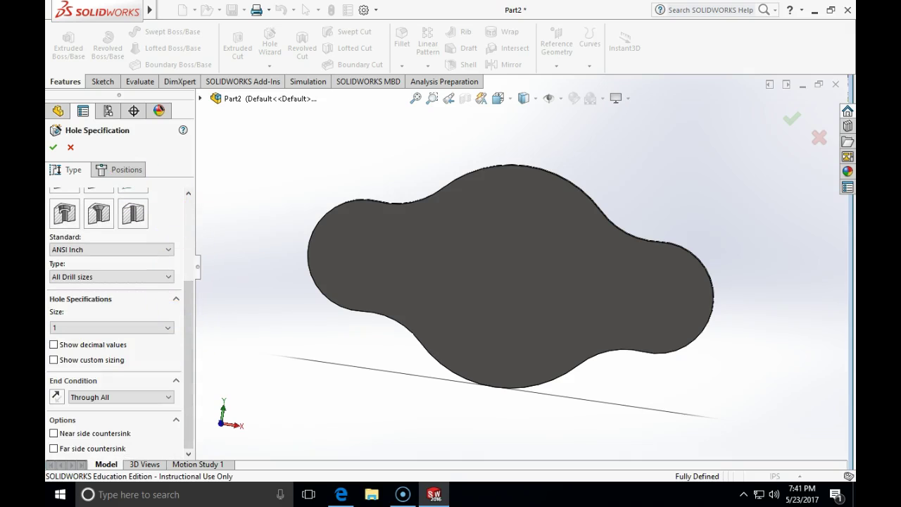
click(117, 175)
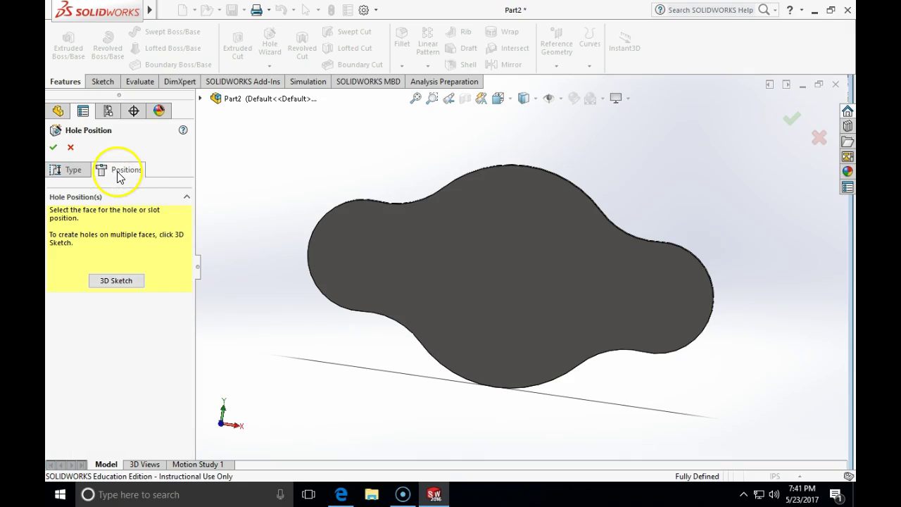
click(442, 268)
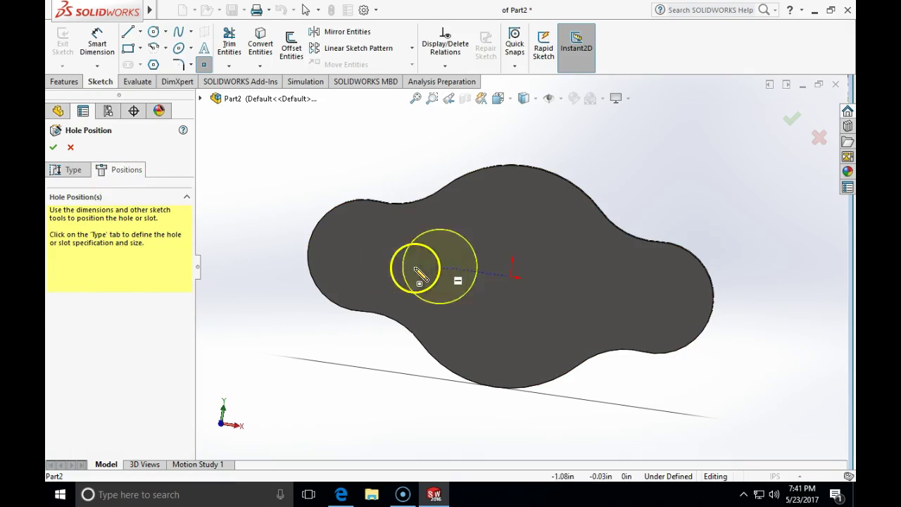
Place hole points in the left and right lobes, then select the left hole's point
click(361, 256)
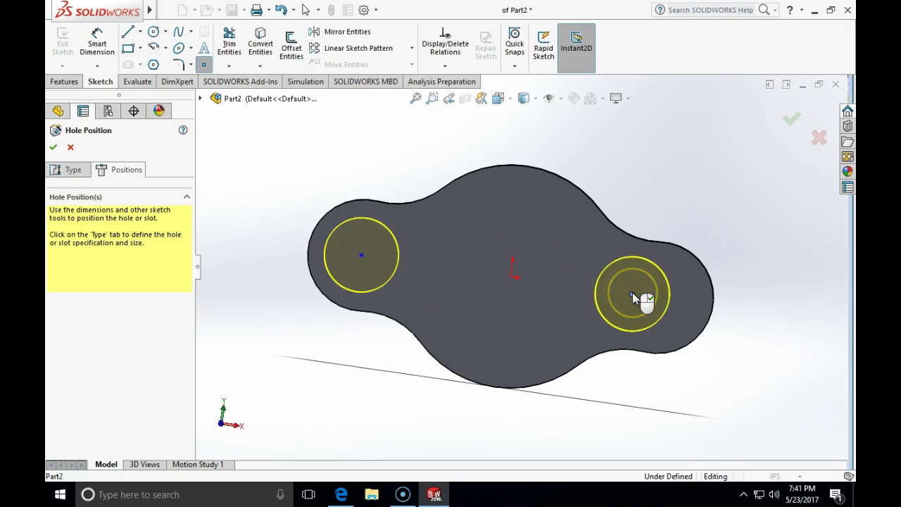
click(632, 293)
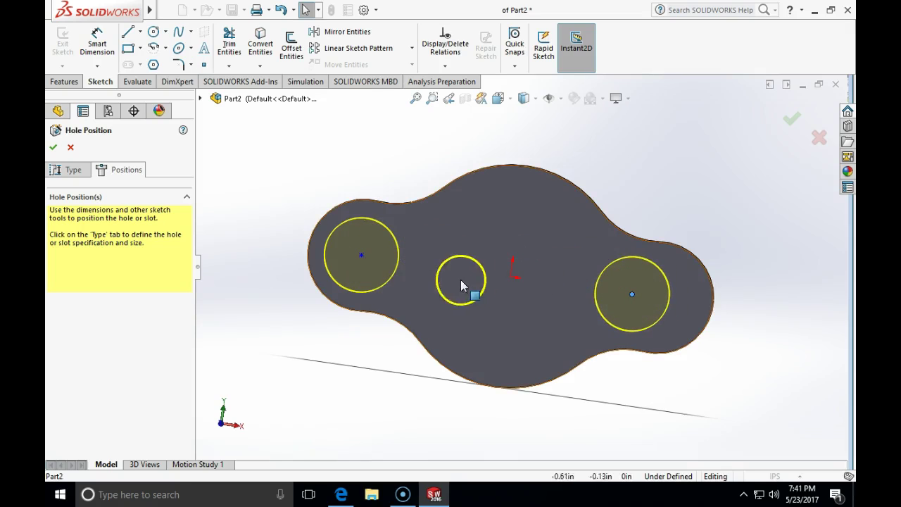
click(361, 256)
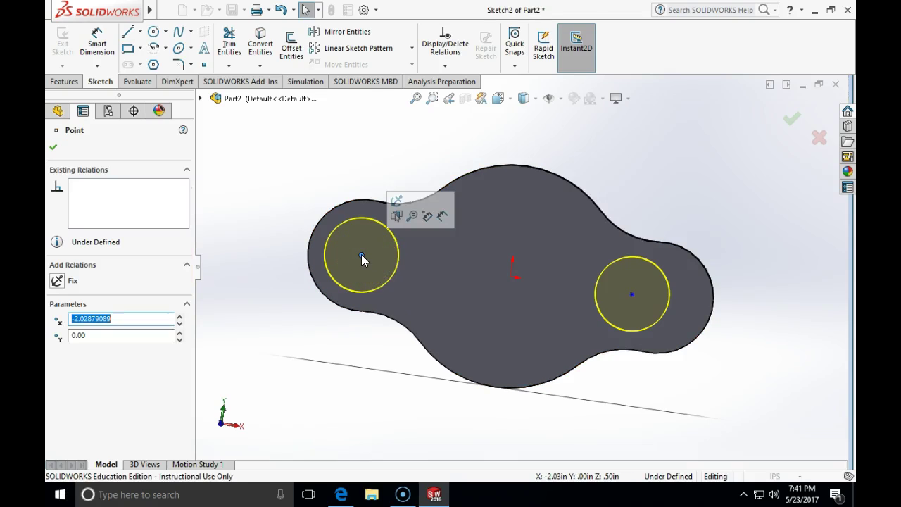
Make the left and right hole points concentric with their outer lobe edges
ctrl+click(326, 222)
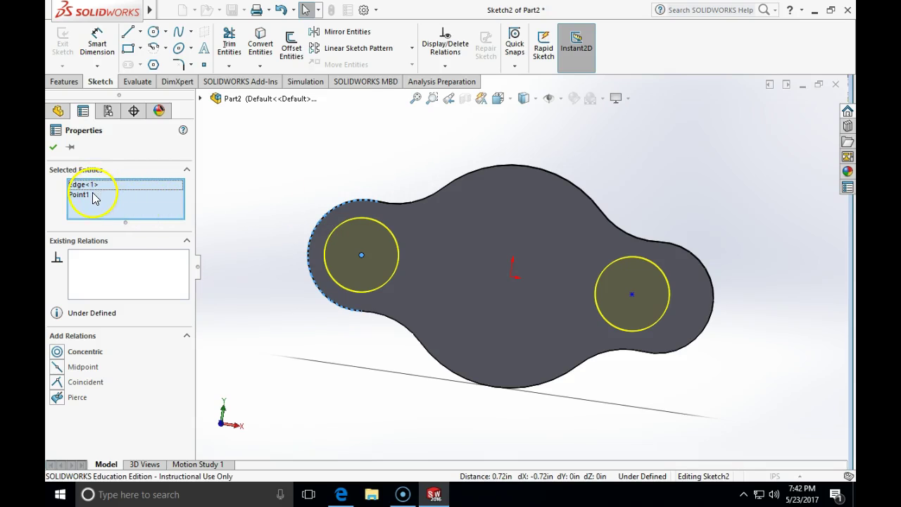
click(58, 351)
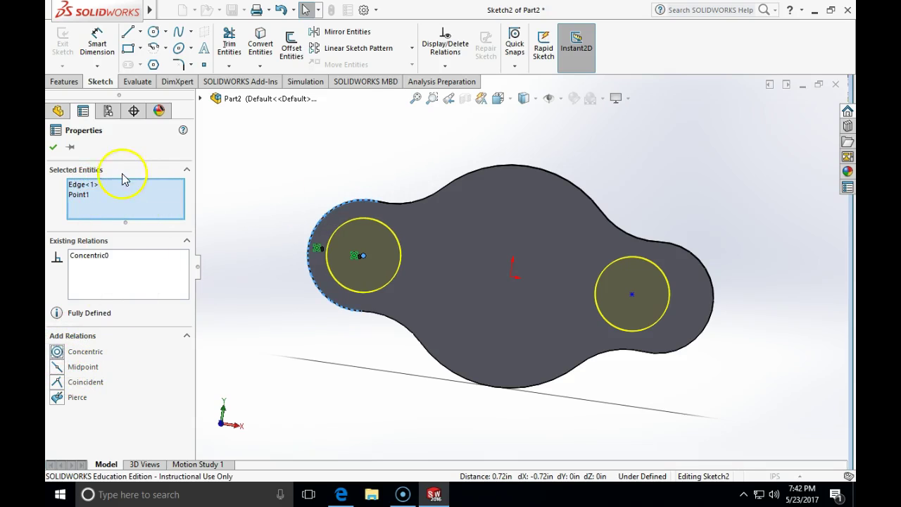
click(53, 147)
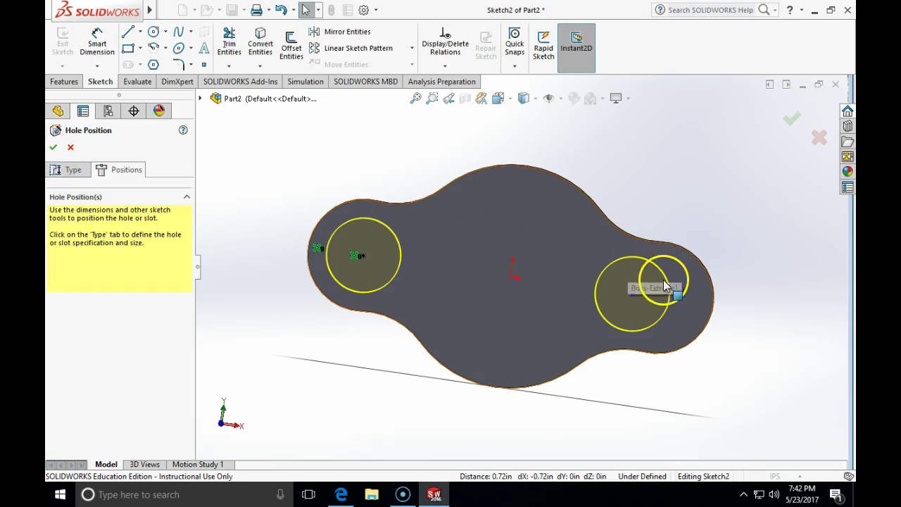
click(633, 294)
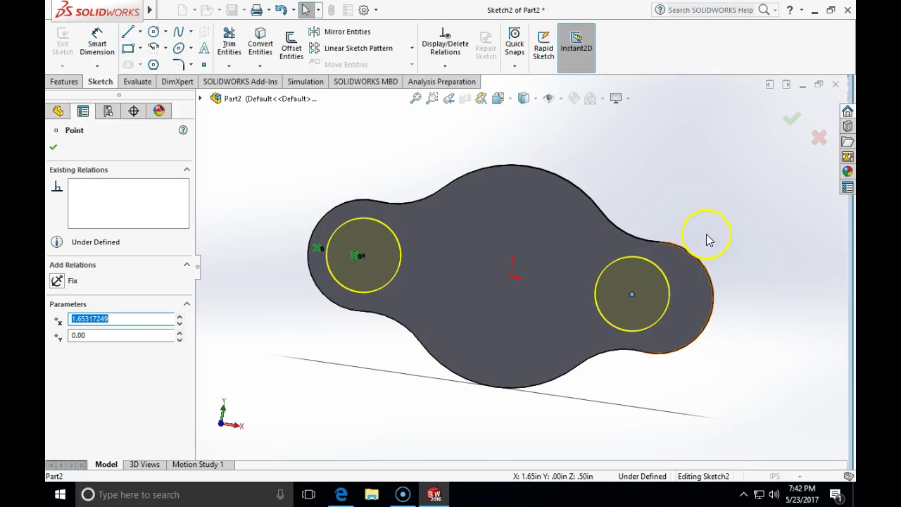
ctrl+click(688, 256)
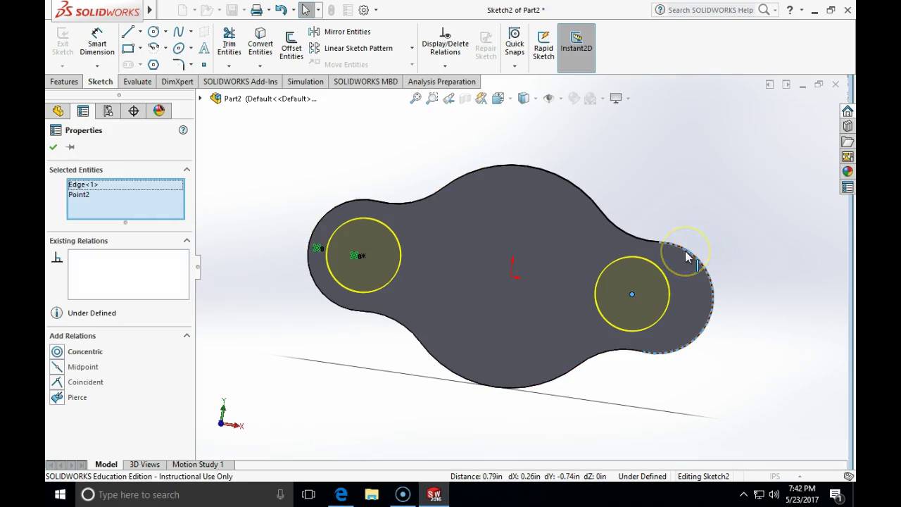
click(57, 351)
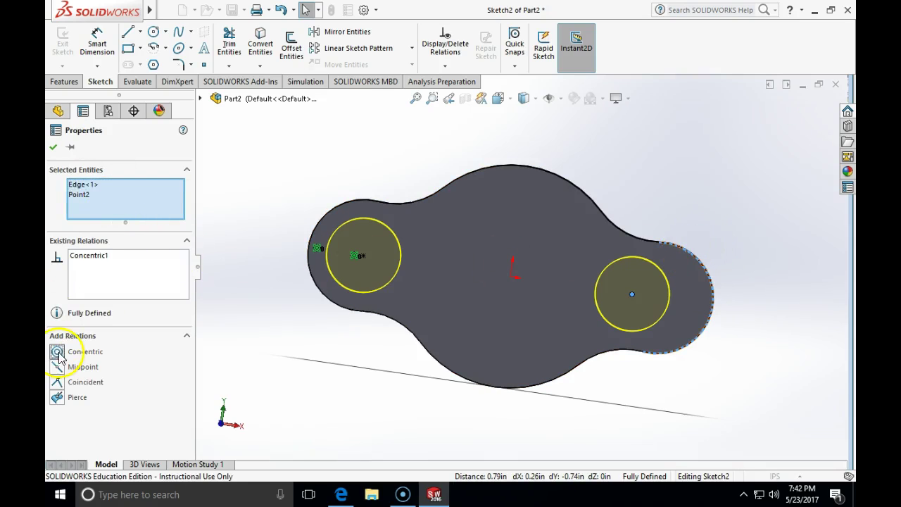
click(53, 147)
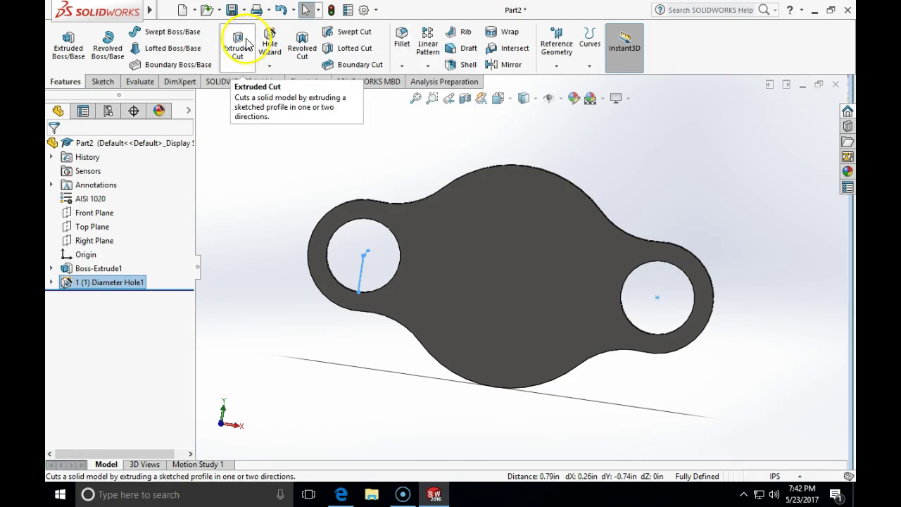
Start a sketch on the plate's front face and draw a circle centred on the origin
click(105, 83)
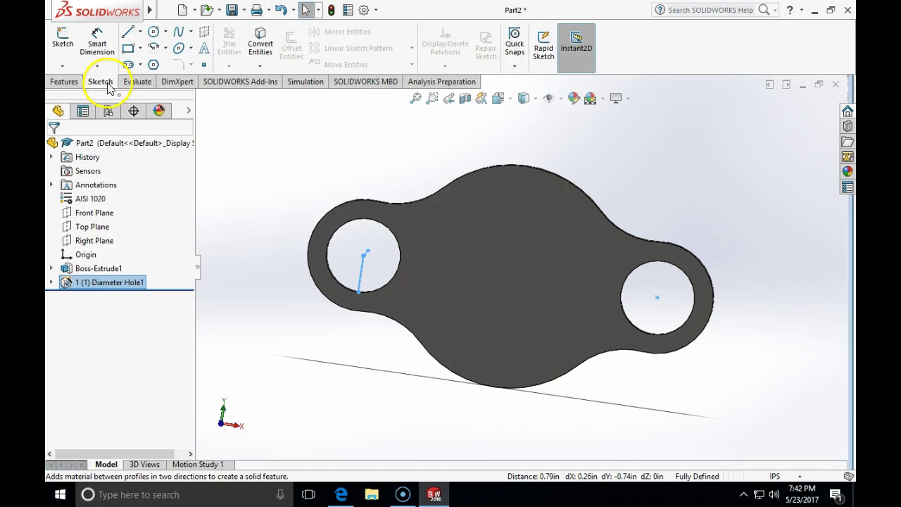
click(63, 38)
click(495, 252)
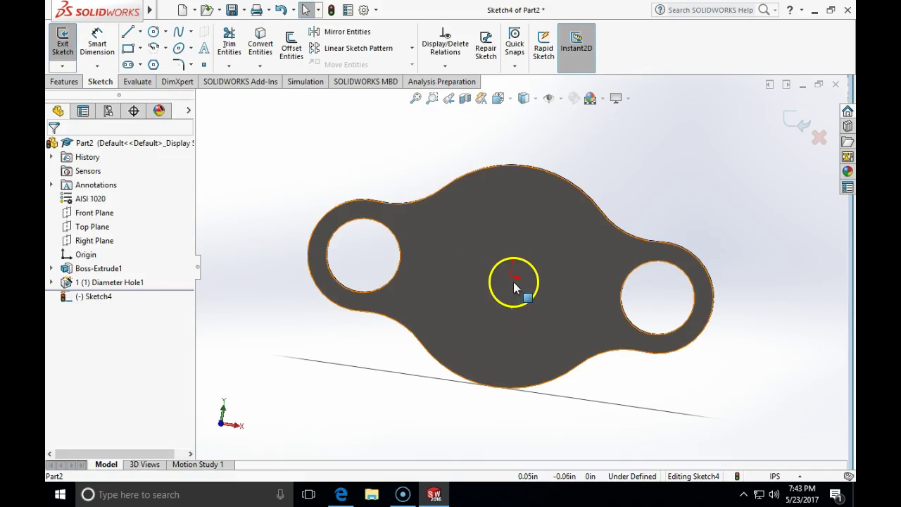
click(153, 32)
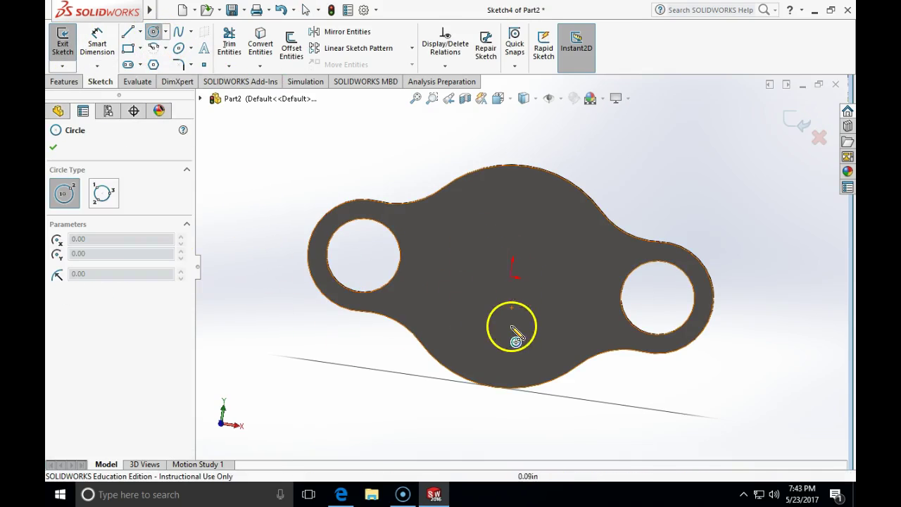
click(511, 277)
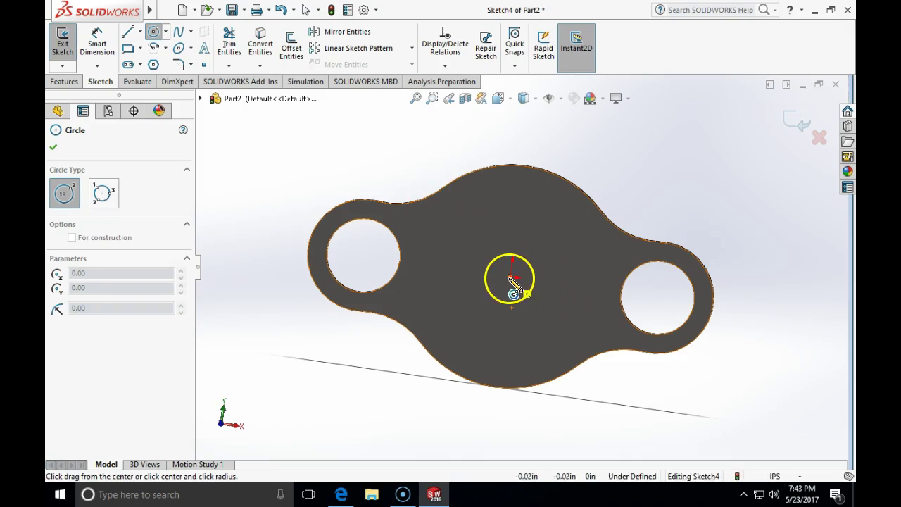
click(568, 259)
key(Escape)
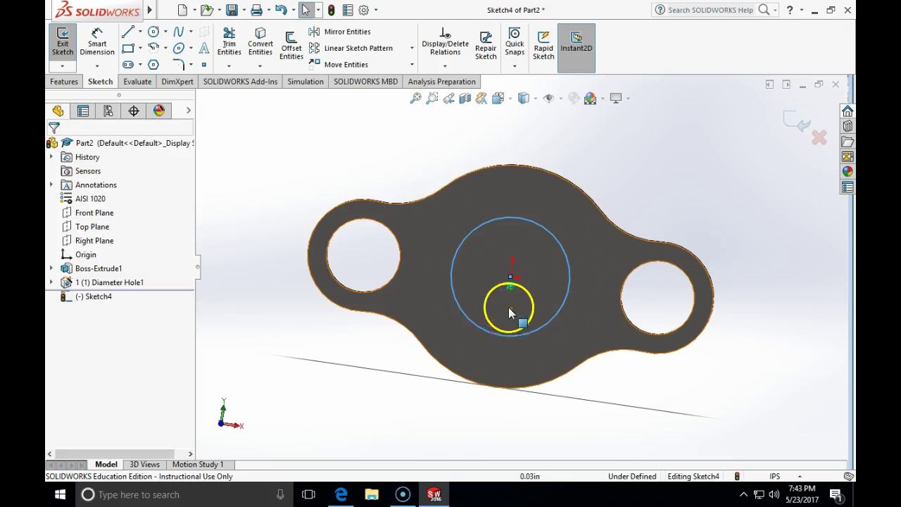
drag(515, 281, 510, 281)
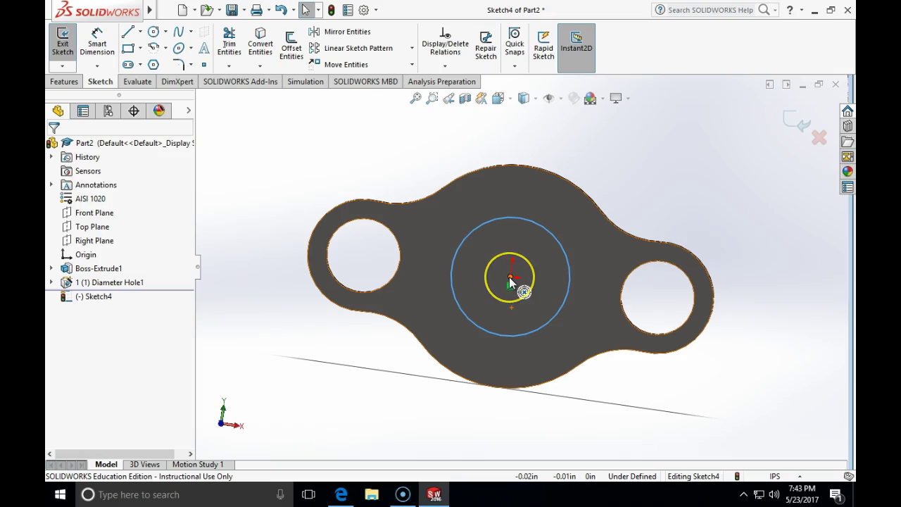
click(518, 277)
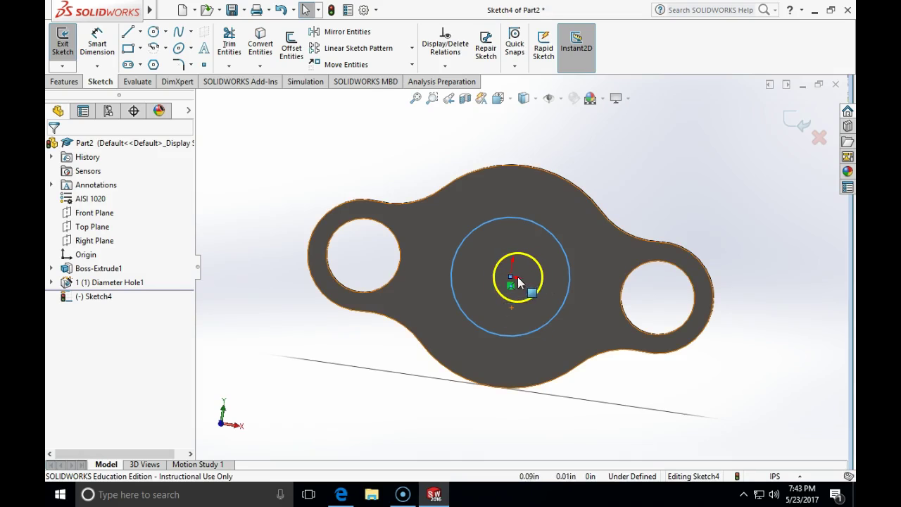
Dimension the circle to a 2 in diameter and exit the sketch
click(98, 48)
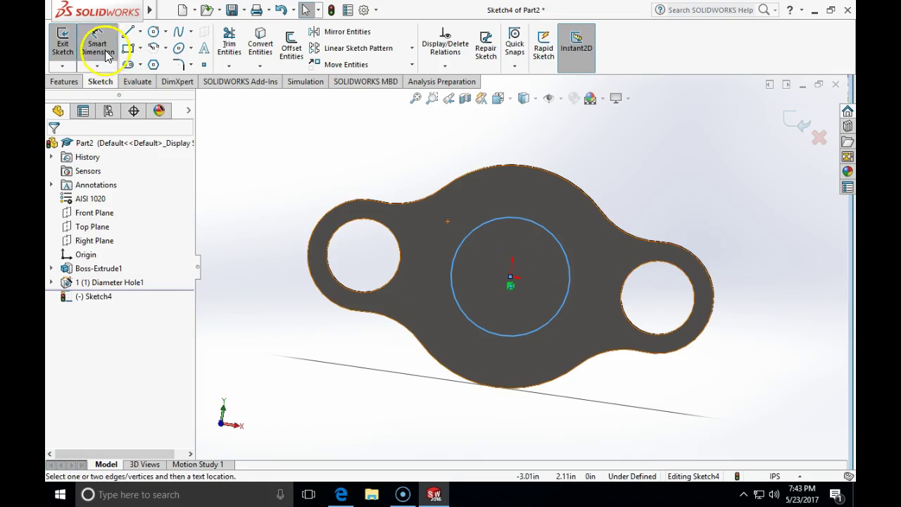
click(478, 227)
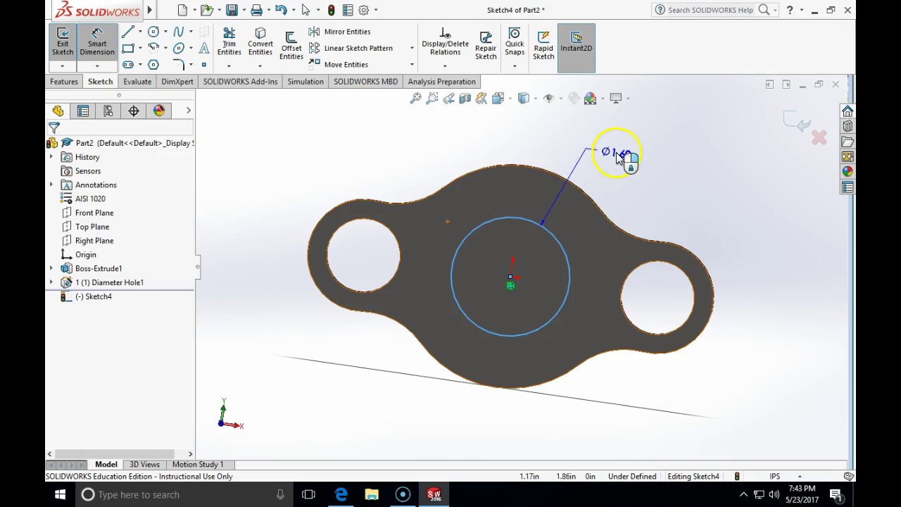
click(623, 162)
text(2)
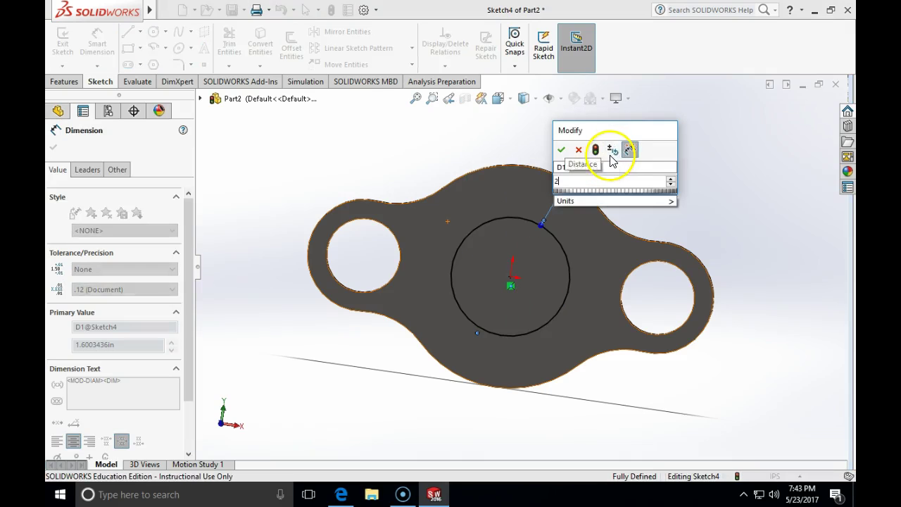
key(Return)
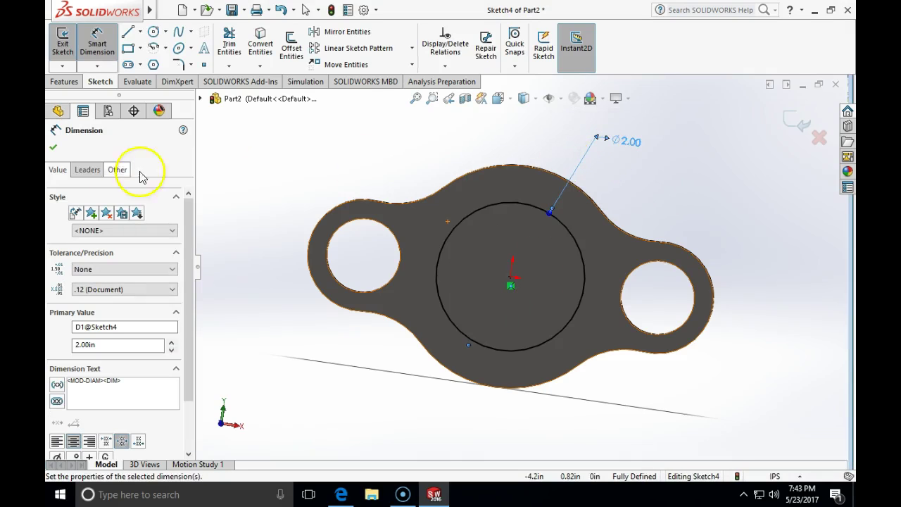
click(53, 148)
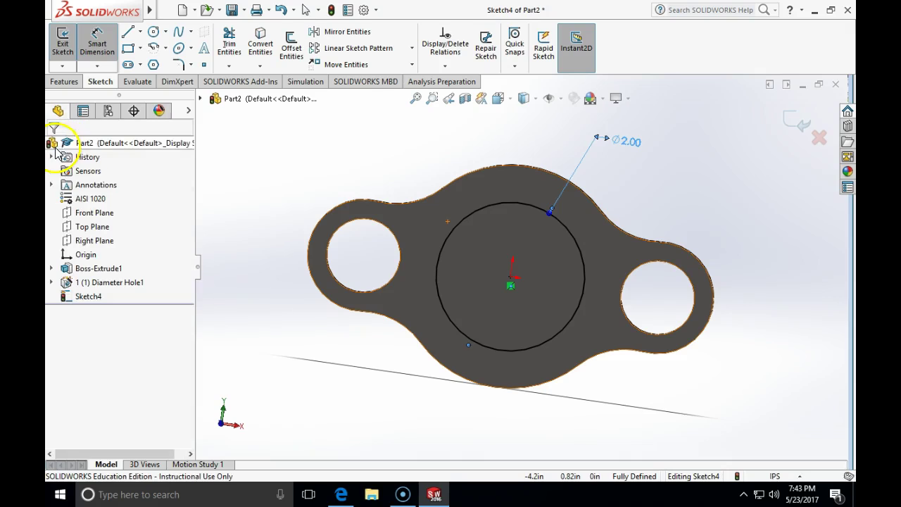
click(799, 124)
Extruded Cut the 2 in circle Through All, then orbit to inspect the centre hole
click(56, 82)
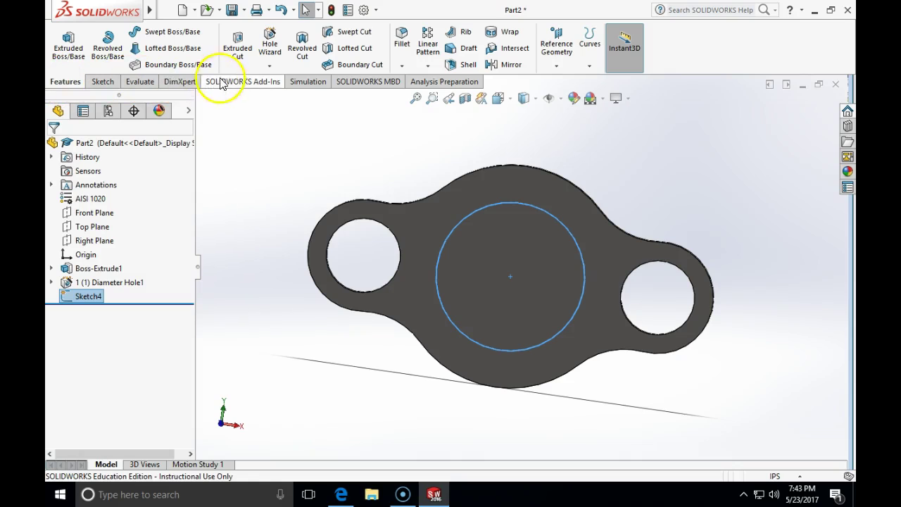
click(242, 53)
click(144, 224)
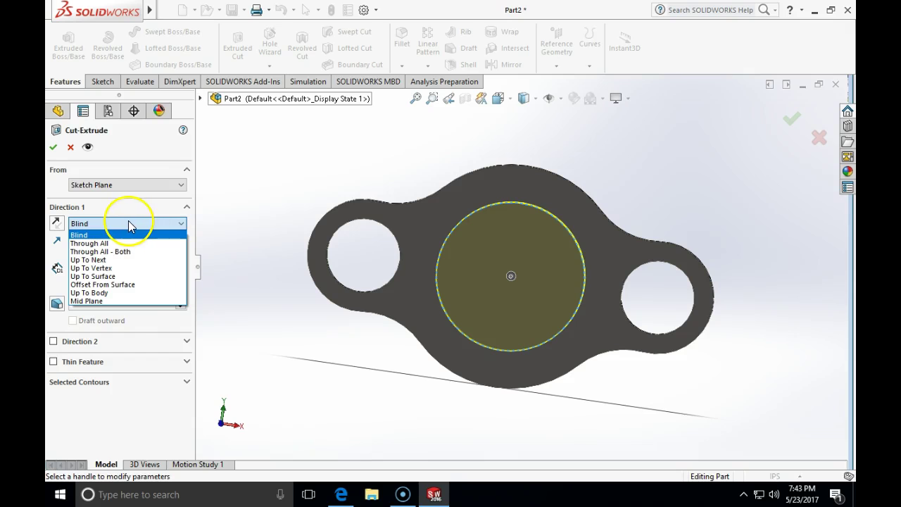
click(117, 243)
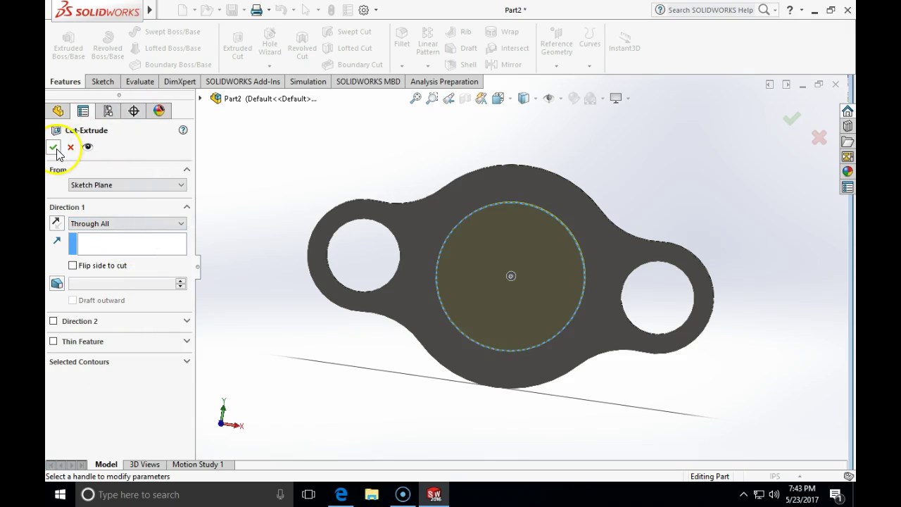
key(Return)
middle_drag(292, 161, 311, 154)
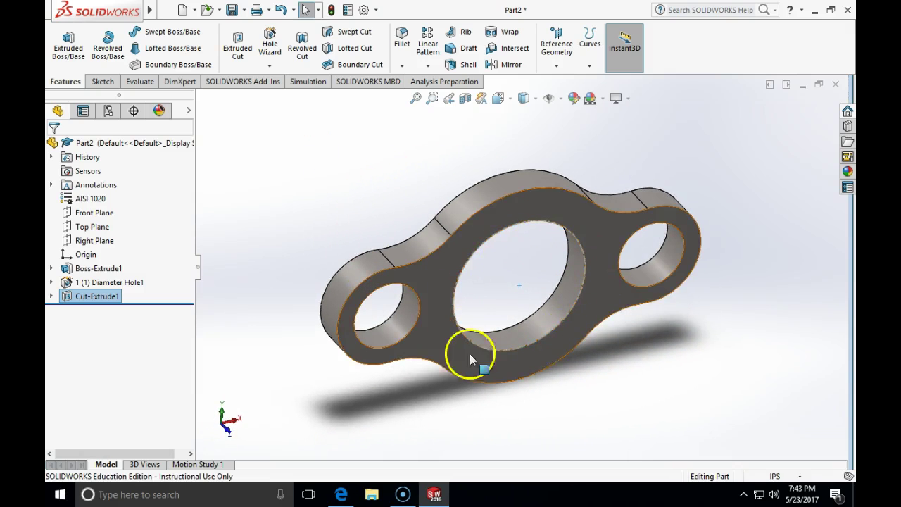
click(454, 335)
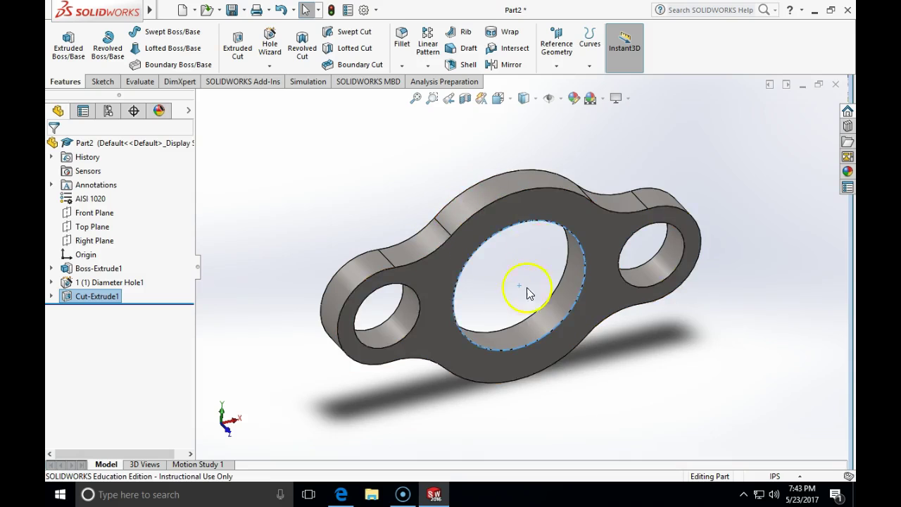
middle_drag(467, 295, 467, 185)
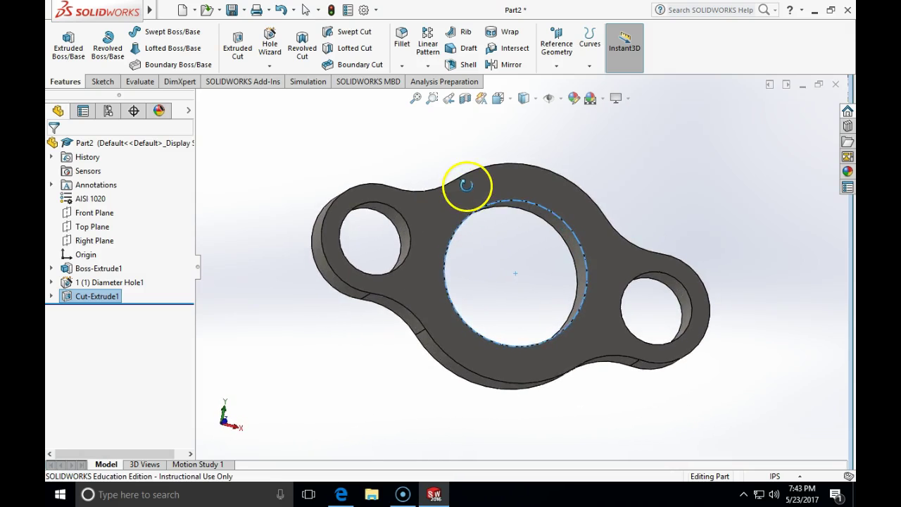
click(221, 145)
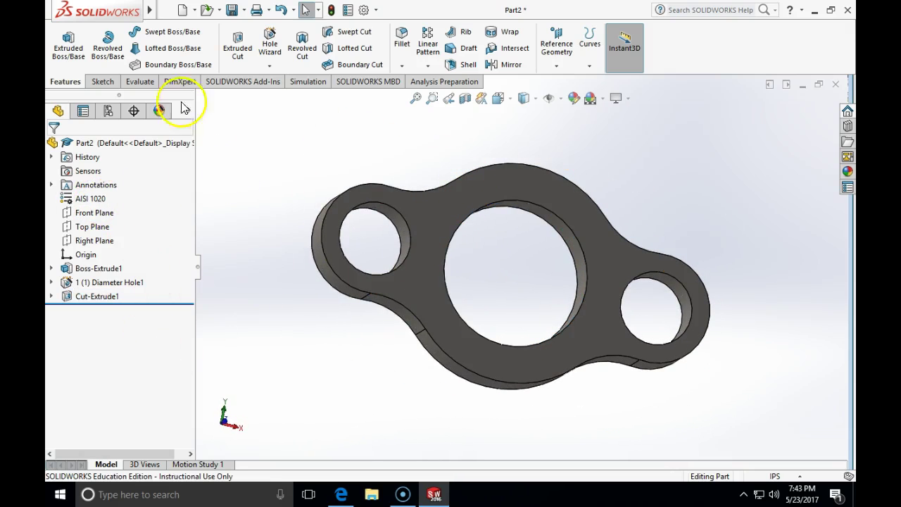
mouse_move(149, 17)
click(213, 10)
click(267, 10)
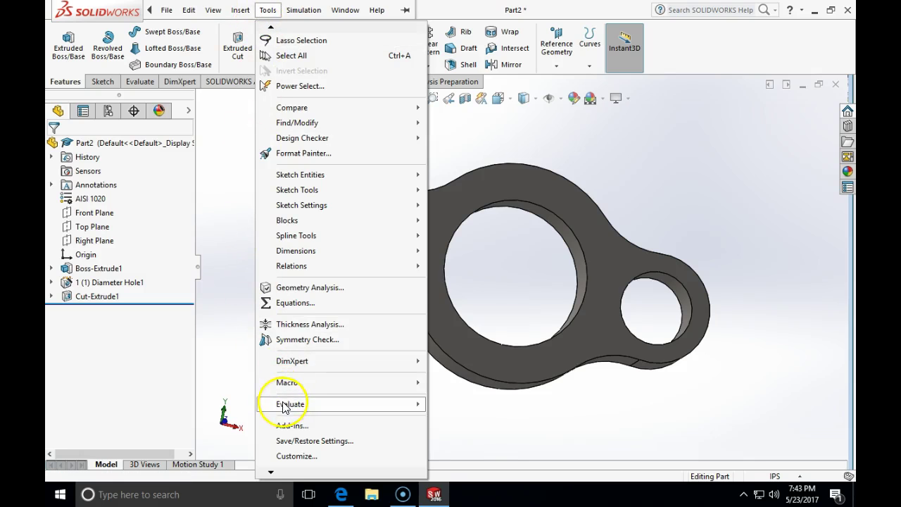
mouse_move(310, 404)
click(483, 307)
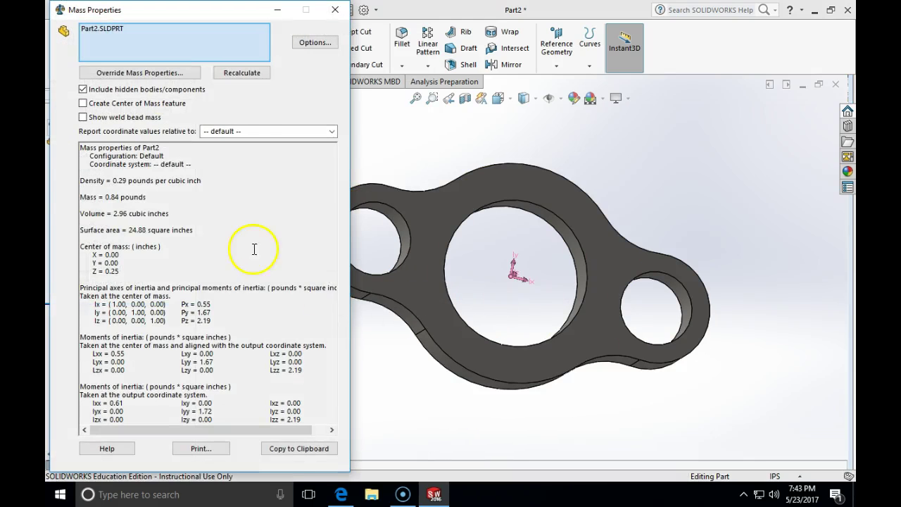
drag(119, 197, 97, 198)
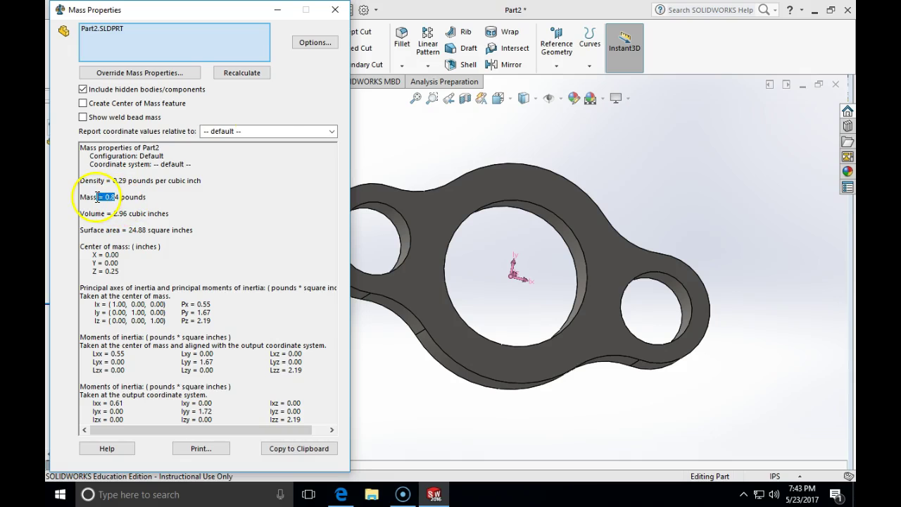
click(336, 10)
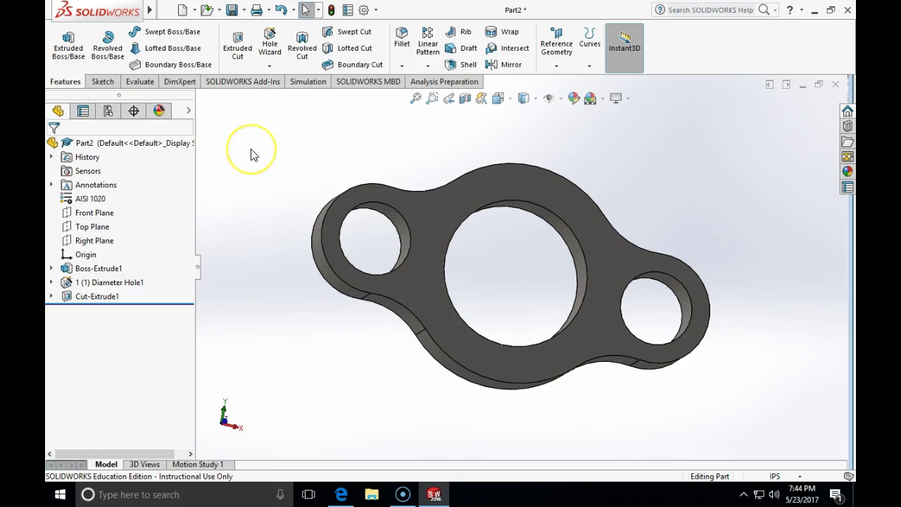
Enable Display Annotations and Show Feature Dimensions to reveal Ø3.00, Ø2.00, Ø1.50 and 2.00
click(51, 184)
right_click(78, 184)
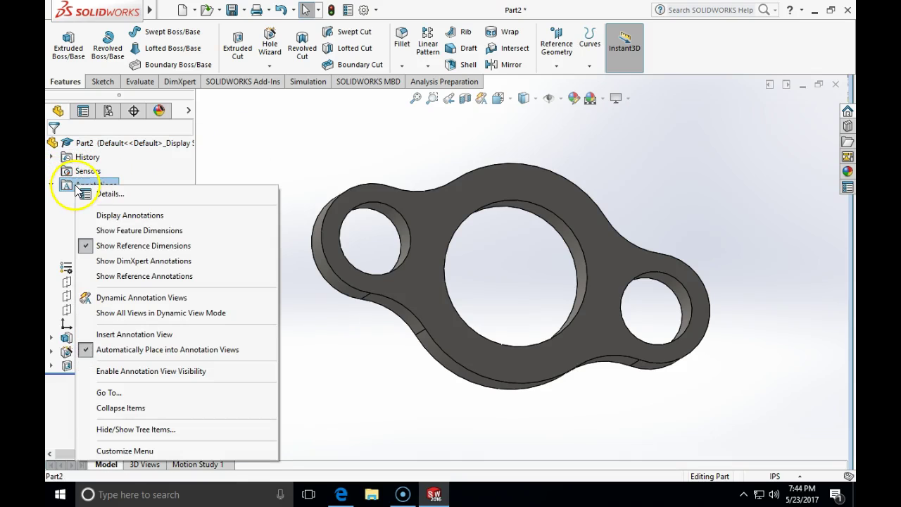
click(93, 215)
right_click(88, 187)
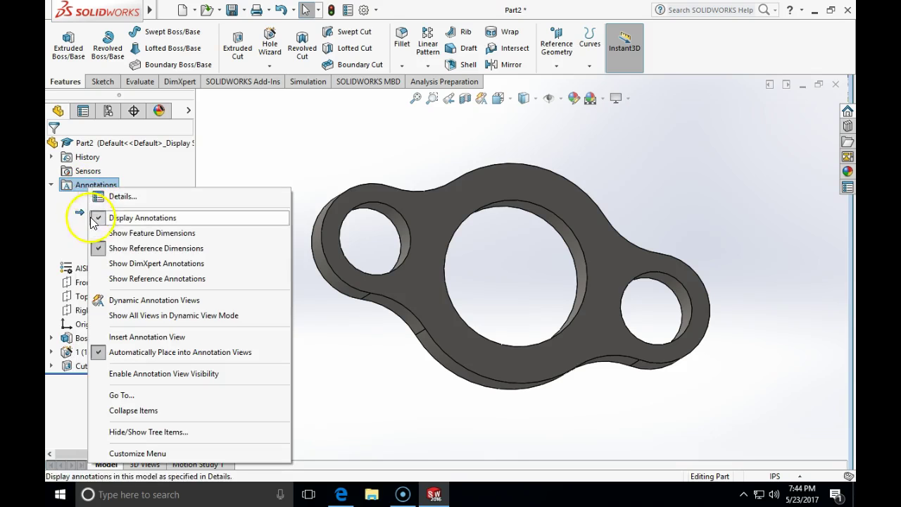
click(98, 235)
middle_drag(312, 188, 398, 327)
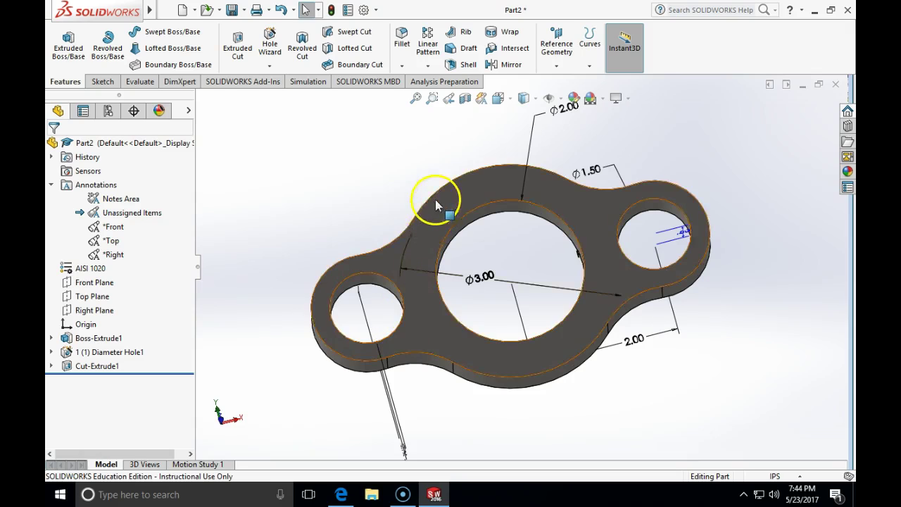